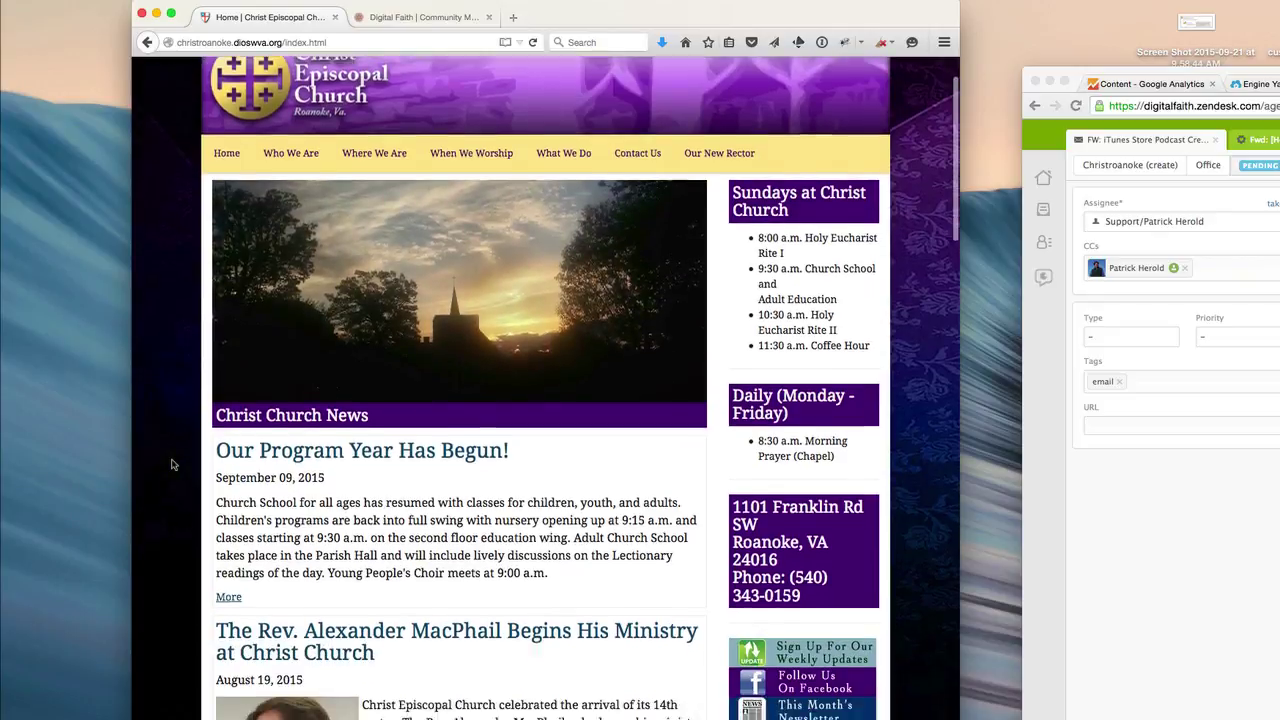
# Open the Sermon Podcast page from the links on the church's public home page.
pyautogui.scroll(-3, 172, 464)
pyautogui.scroll(5, 172, 464)
pyautogui.scroll(-6, 172, 464)
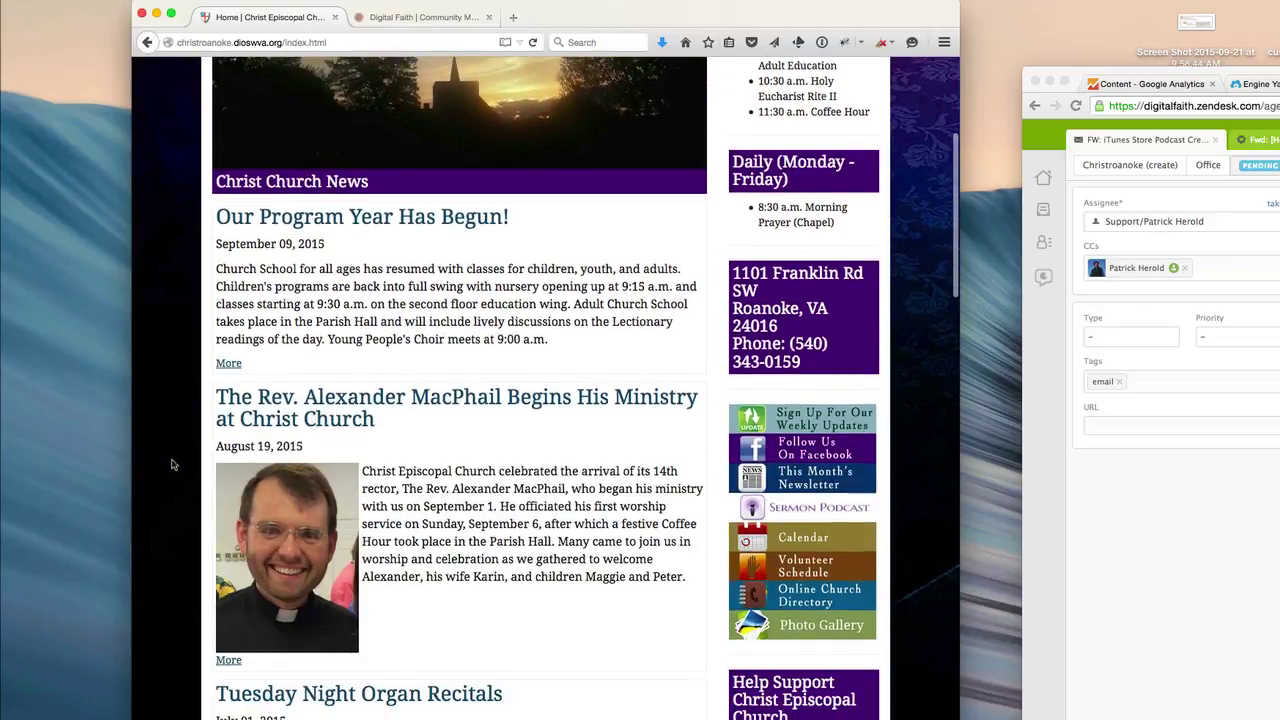
pyautogui.click(757, 510)
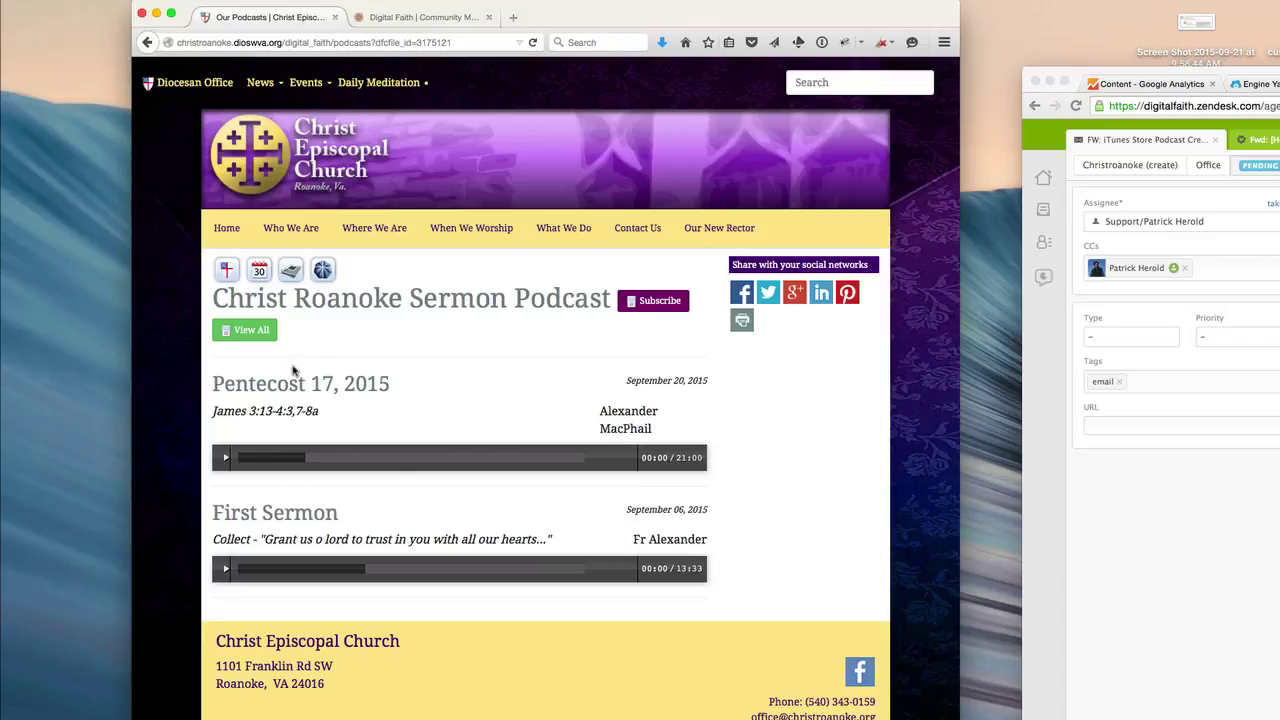
# Go to the Digital Faith management site, open the Christ Roanoke Sermon Podcast publication for editing and review its settings.
pyautogui.click(423, 17)
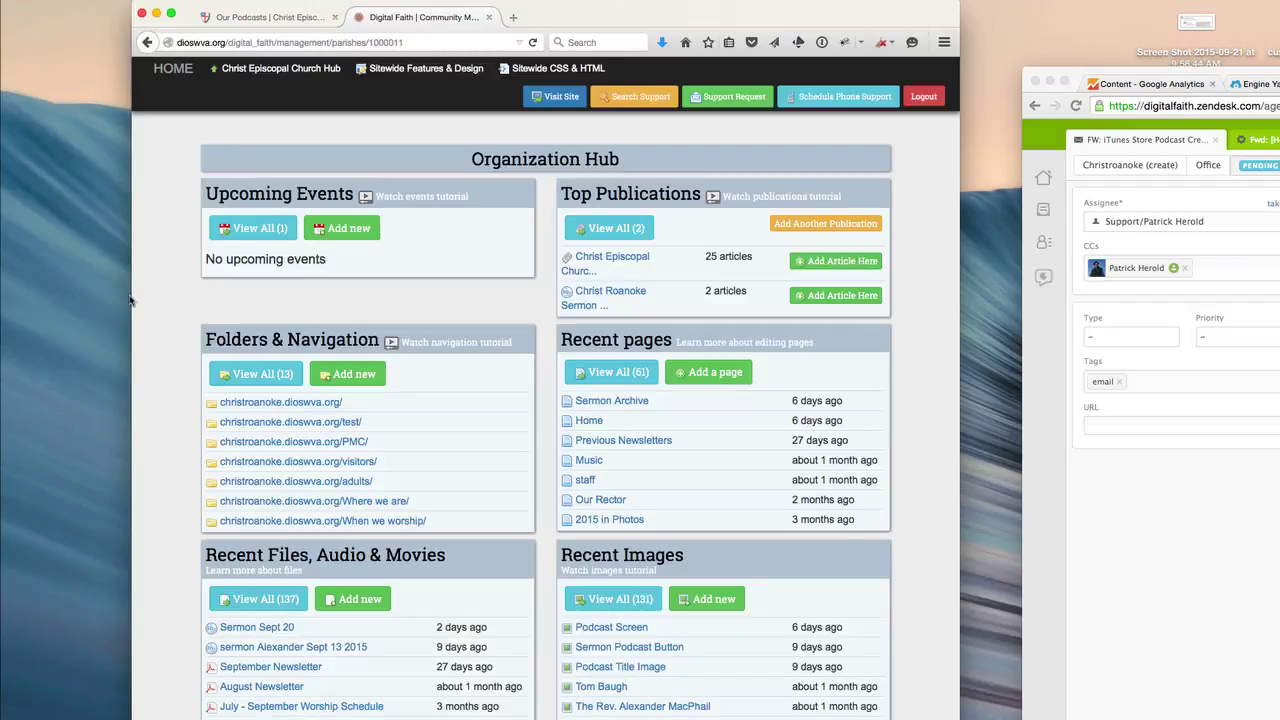
pyautogui.click(595, 293)
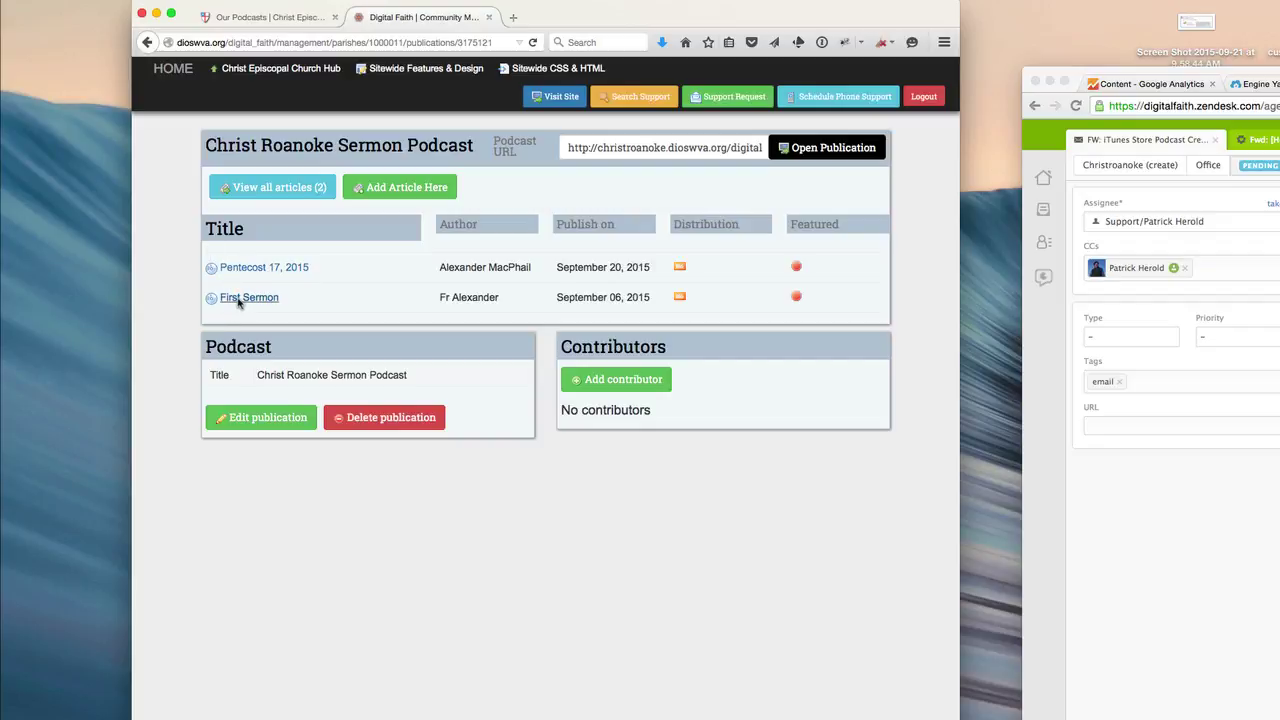
pyautogui.click(250, 424)
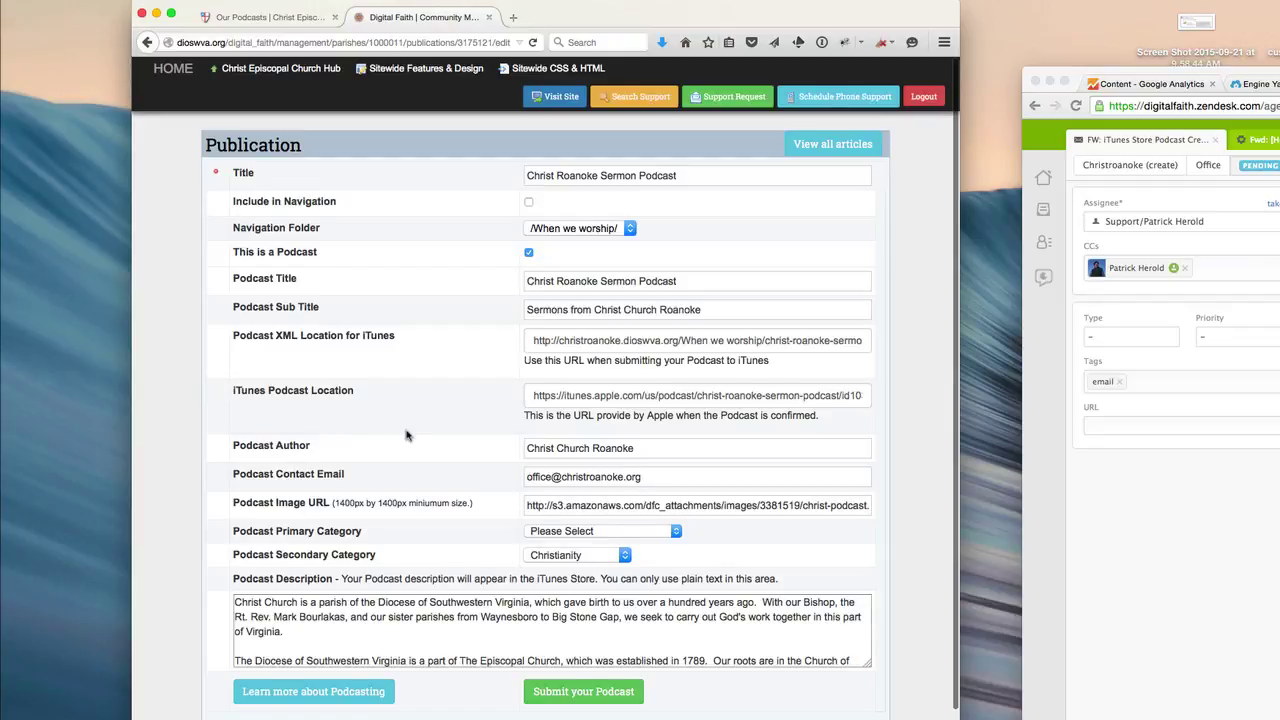
pyautogui.scroll(-2, 406, 435)
pyautogui.scroll(2, 406, 435)
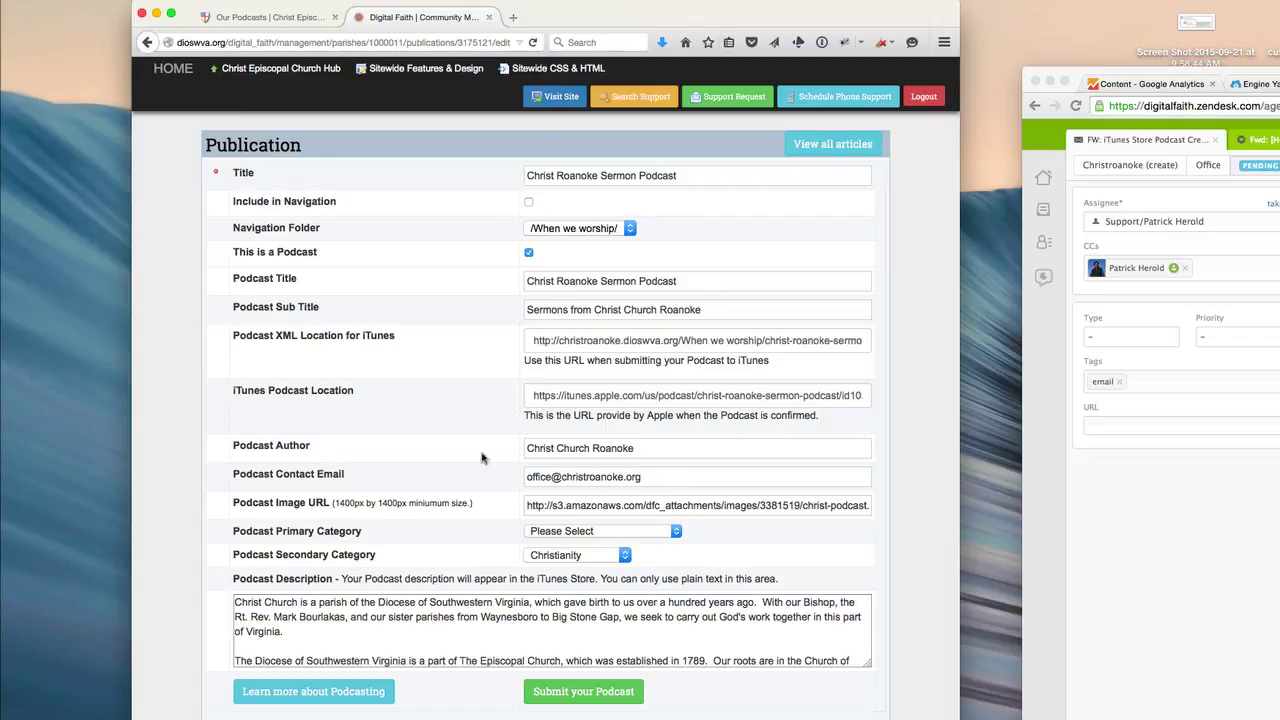
# Start another publication from the Christ Episcopal Church Hub and title it "Sermon Podcast".
pyautogui.click(284, 70)
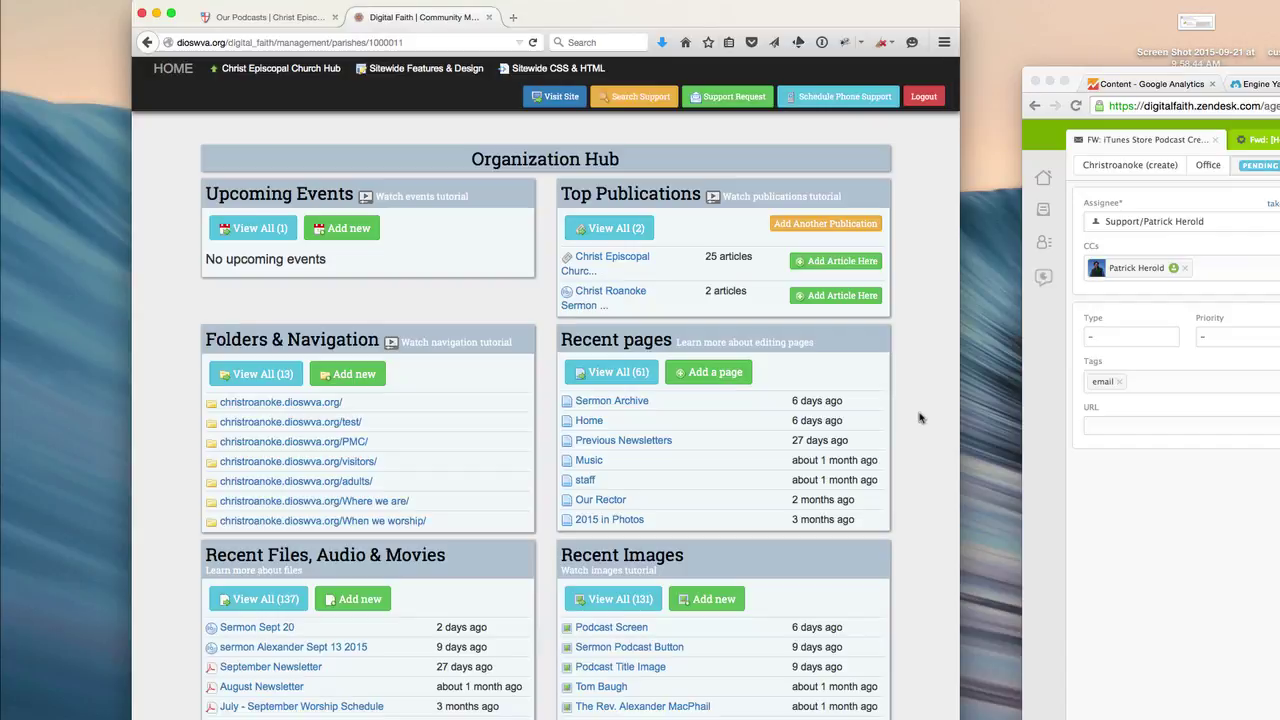
pyautogui.click(814, 224)
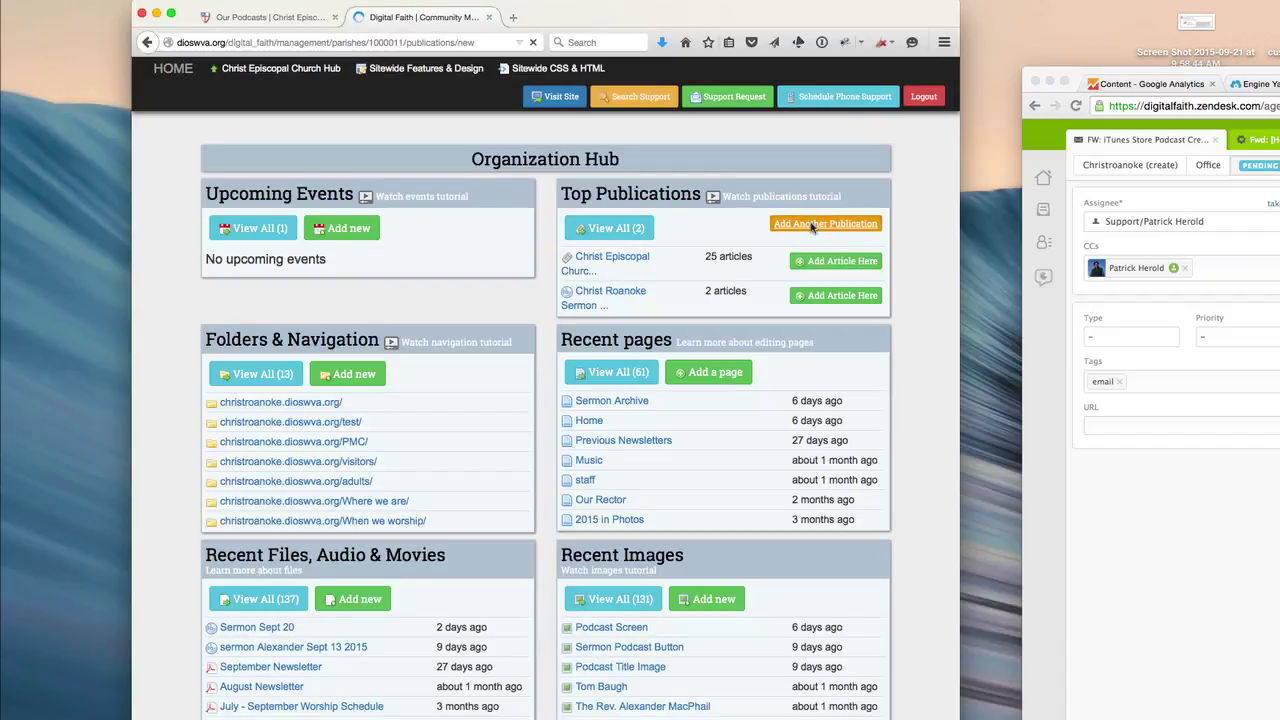
pyautogui.click(525, 177)
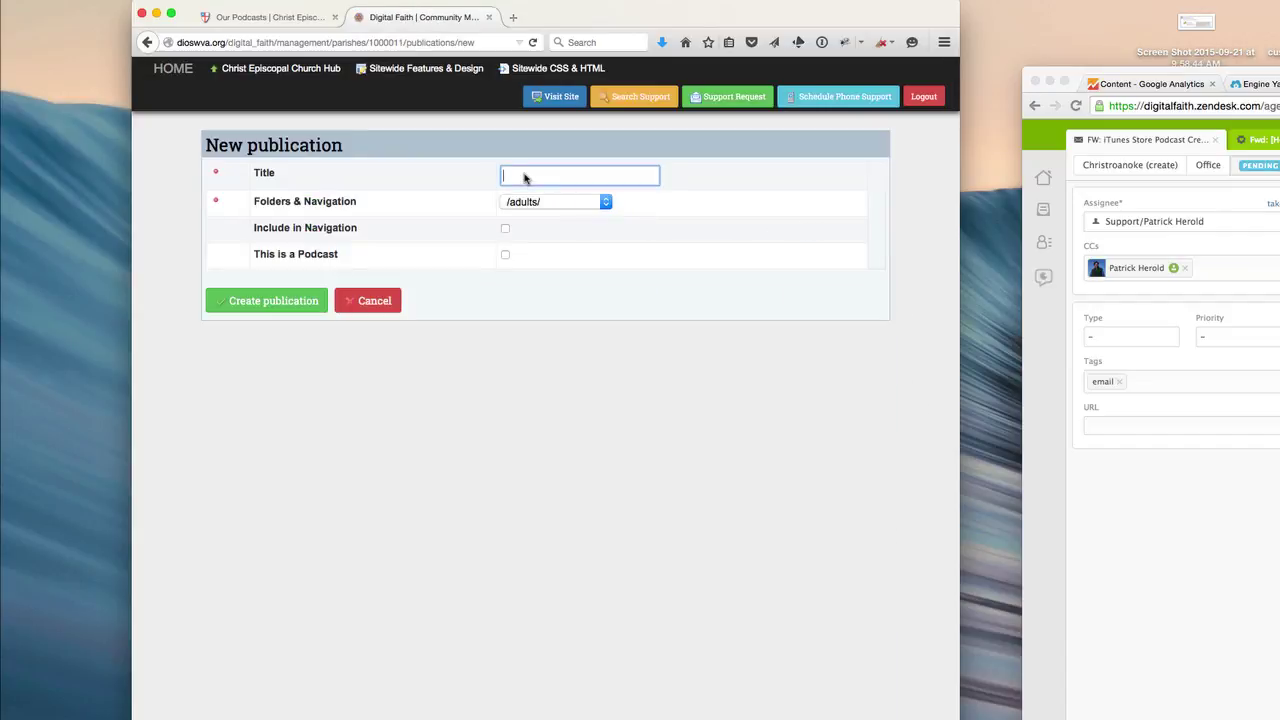
pyautogui.write('Sermon')
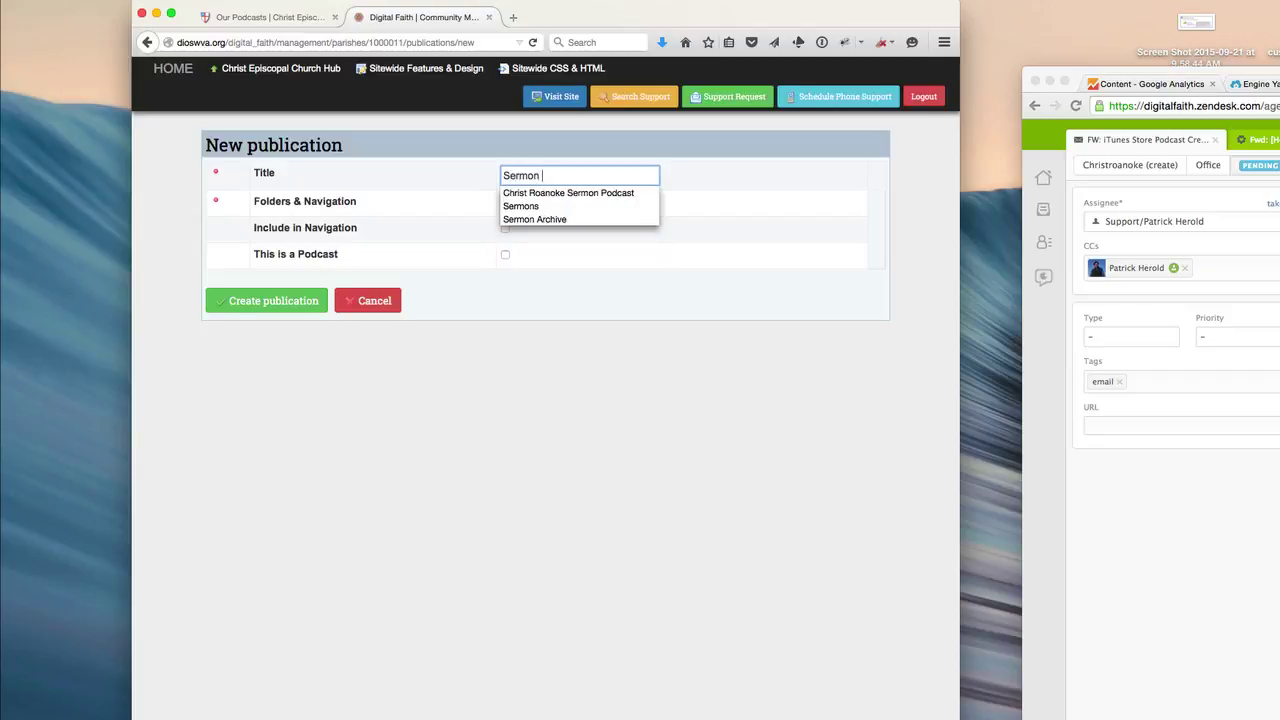
pyautogui.write(' Podcast')
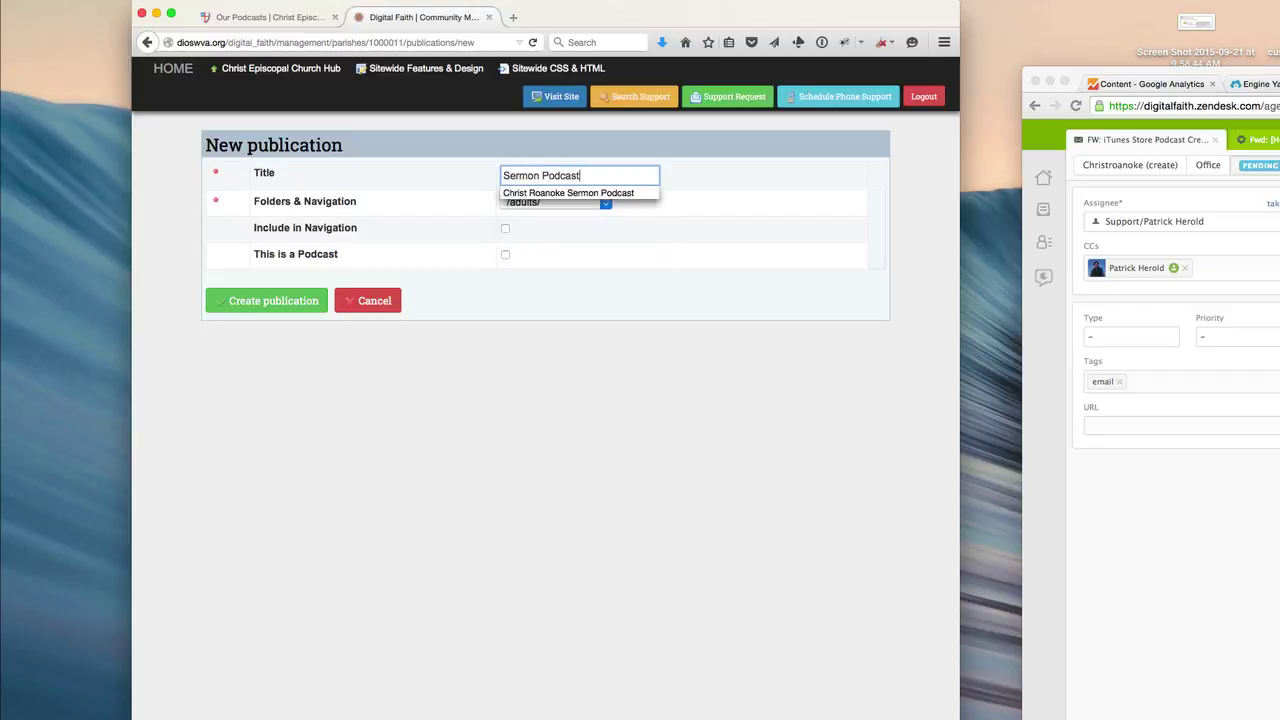
# Assign the new publication to the /When we worship/ folder, enable navigation inclusion and podcast status, and cancel its creation.
pyautogui.click(533, 203)
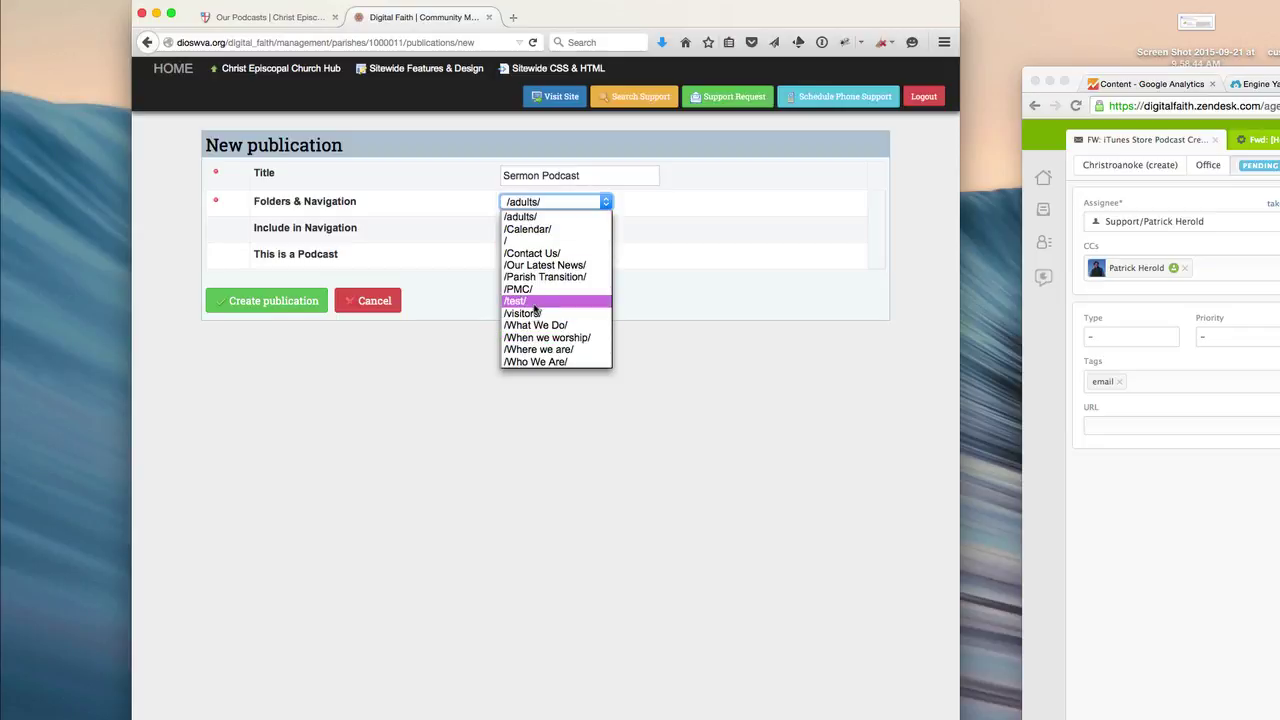
pyautogui.click(535, 338)
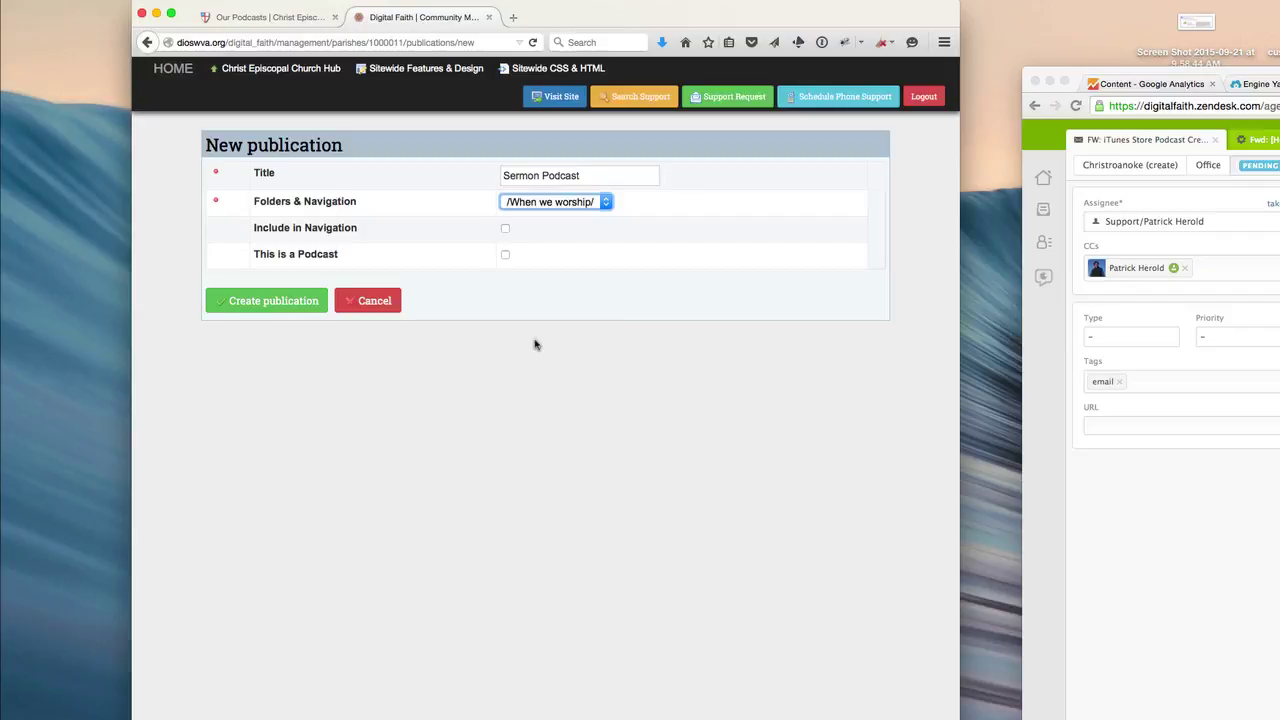
pyautogui.click(505, 228)
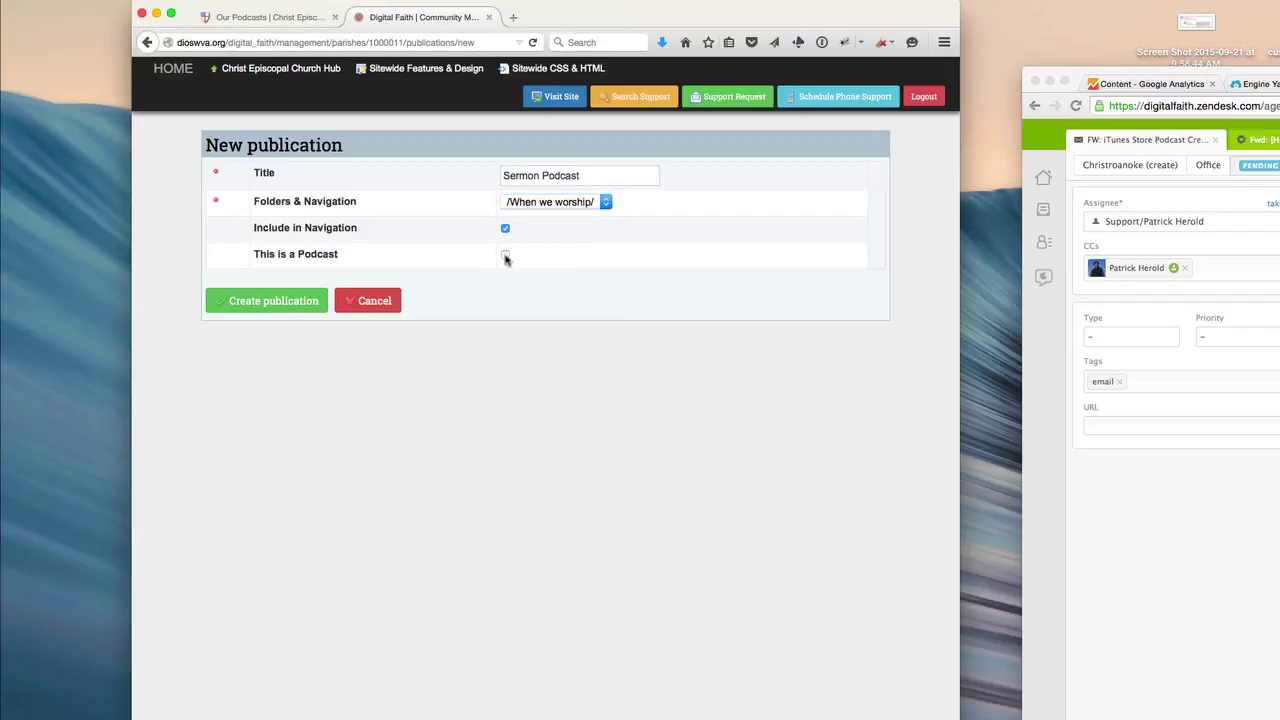
pyautogui.click(505, 256)
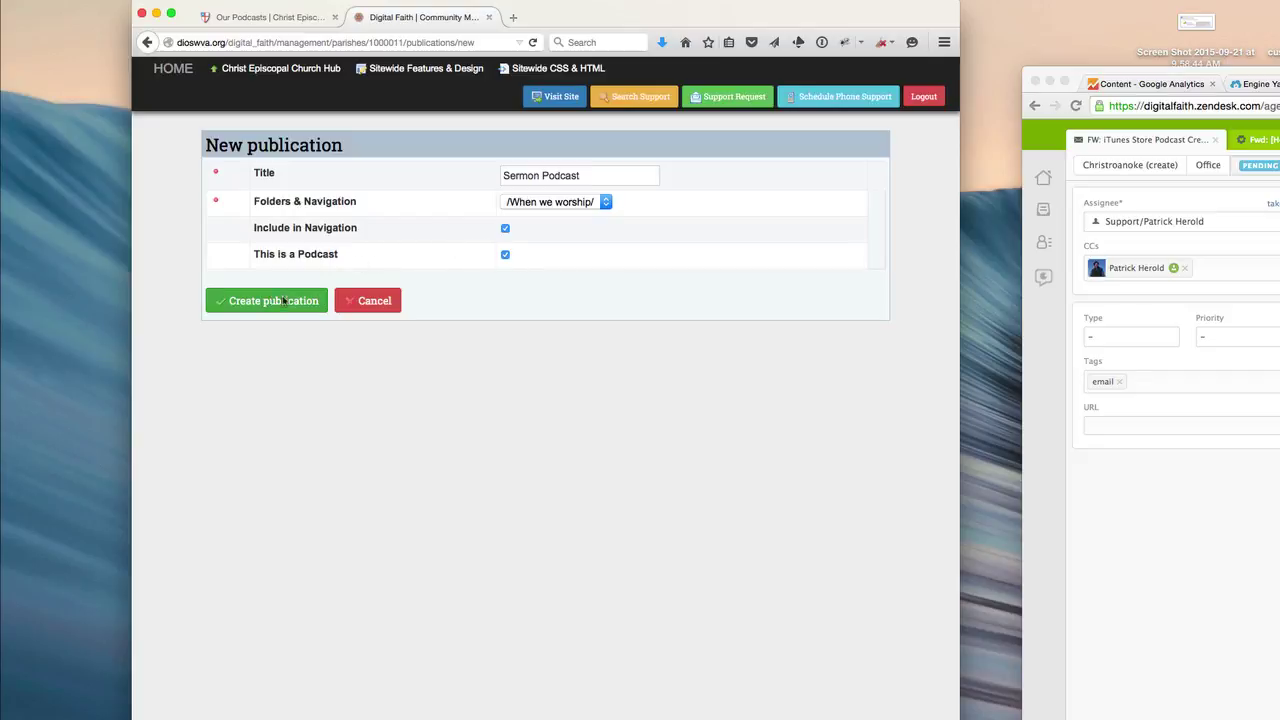
pyautogui.click(361, 306)
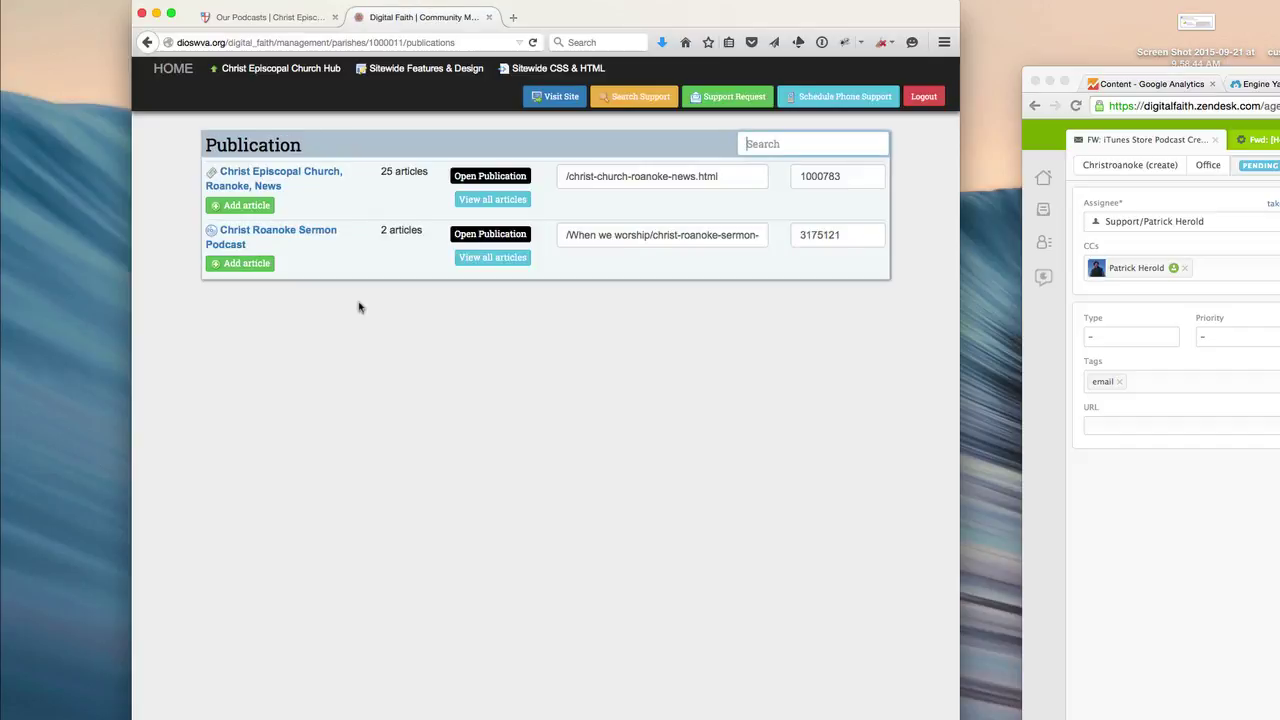
# Open the Christ Roanoke Sermon Podcast publication for editing and turn on Include in Navigation.
pyautogui.click(278, 236)
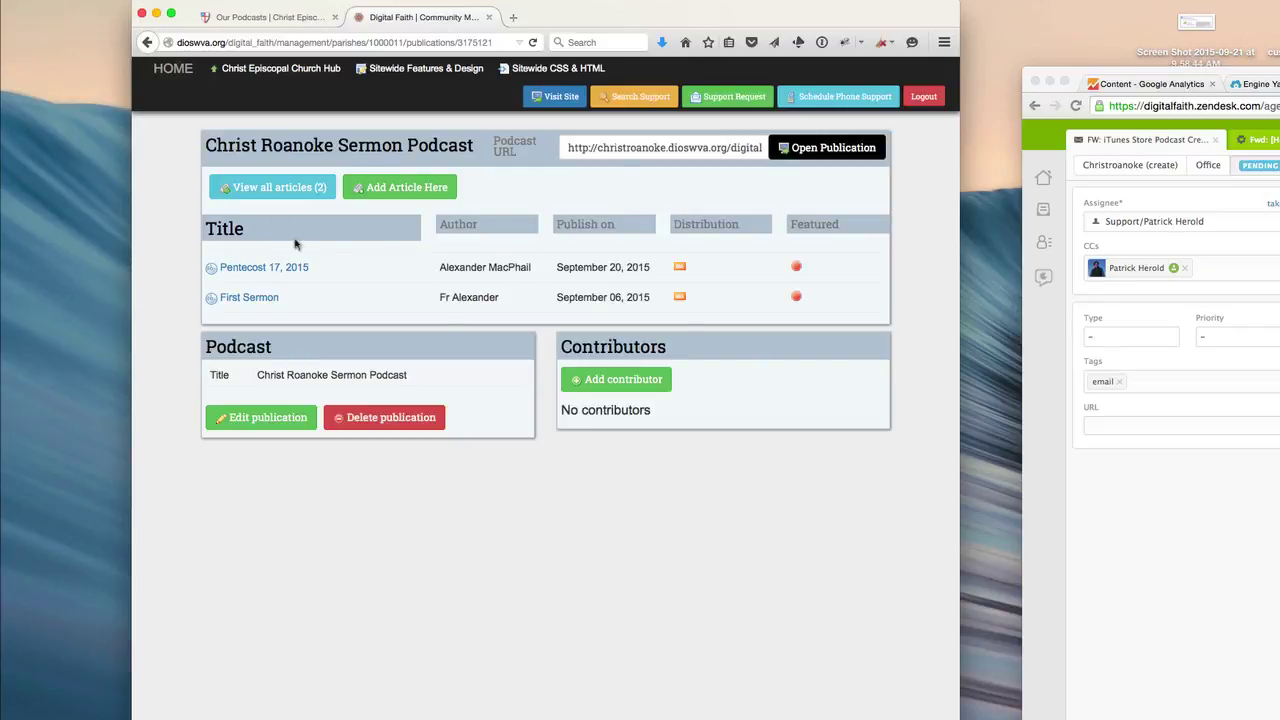
pyautogui.click(248, 420)
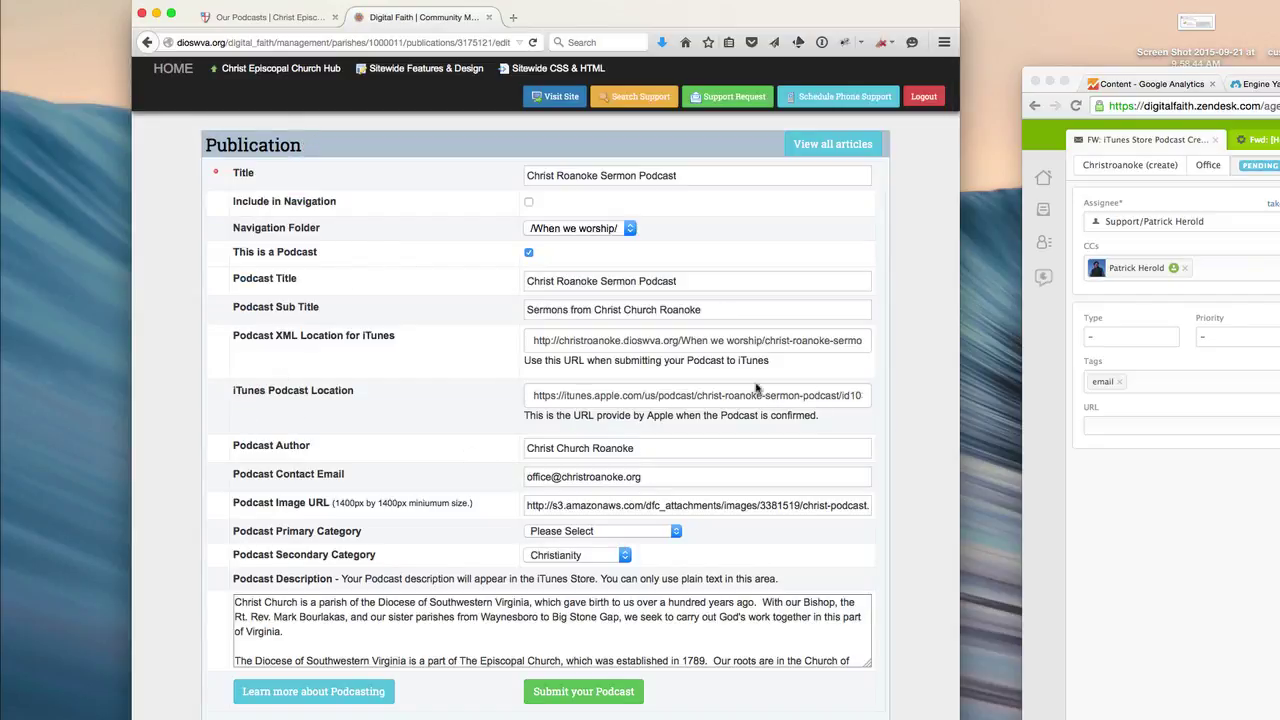
pyautogui.scroll(-2, 340, 410)
pyautogui.scroll(2, 340, 410)
pyautogui.click(328, 207)
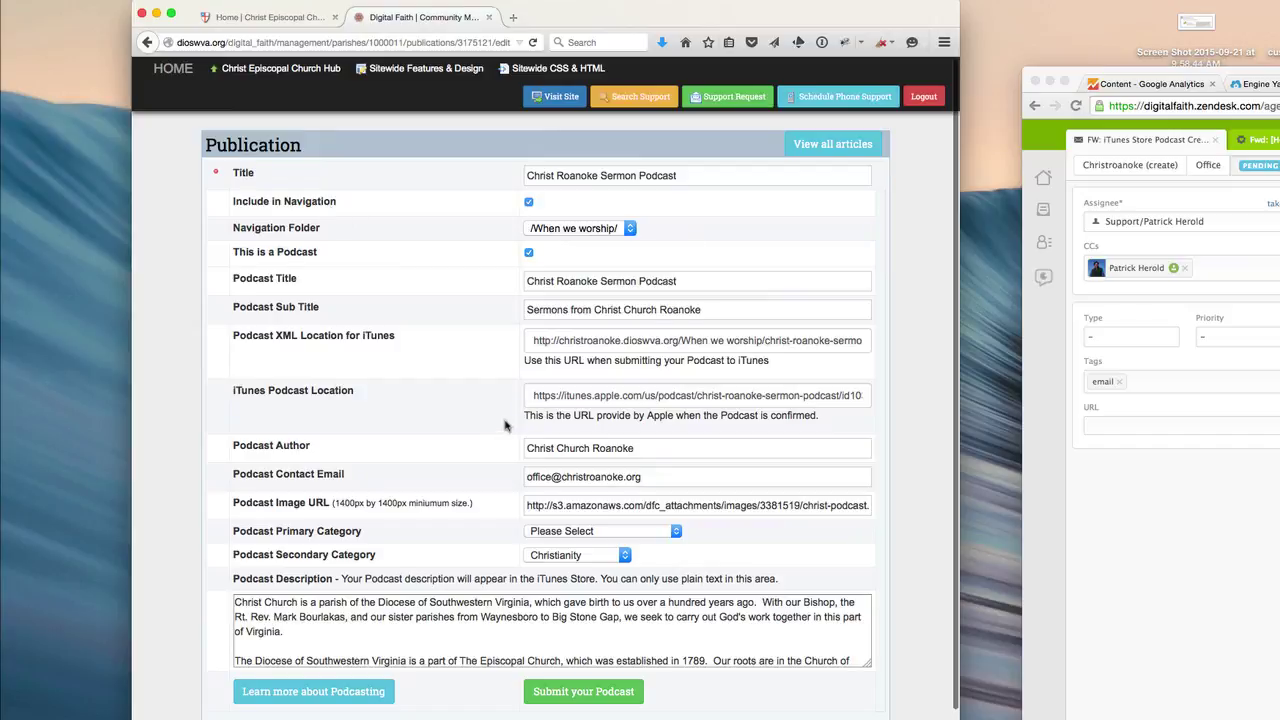
# Compare the Podcast Title in the publication settings with the Sermon Podcast page on the public church site.
pyautogui.tripleClick(756, 286)
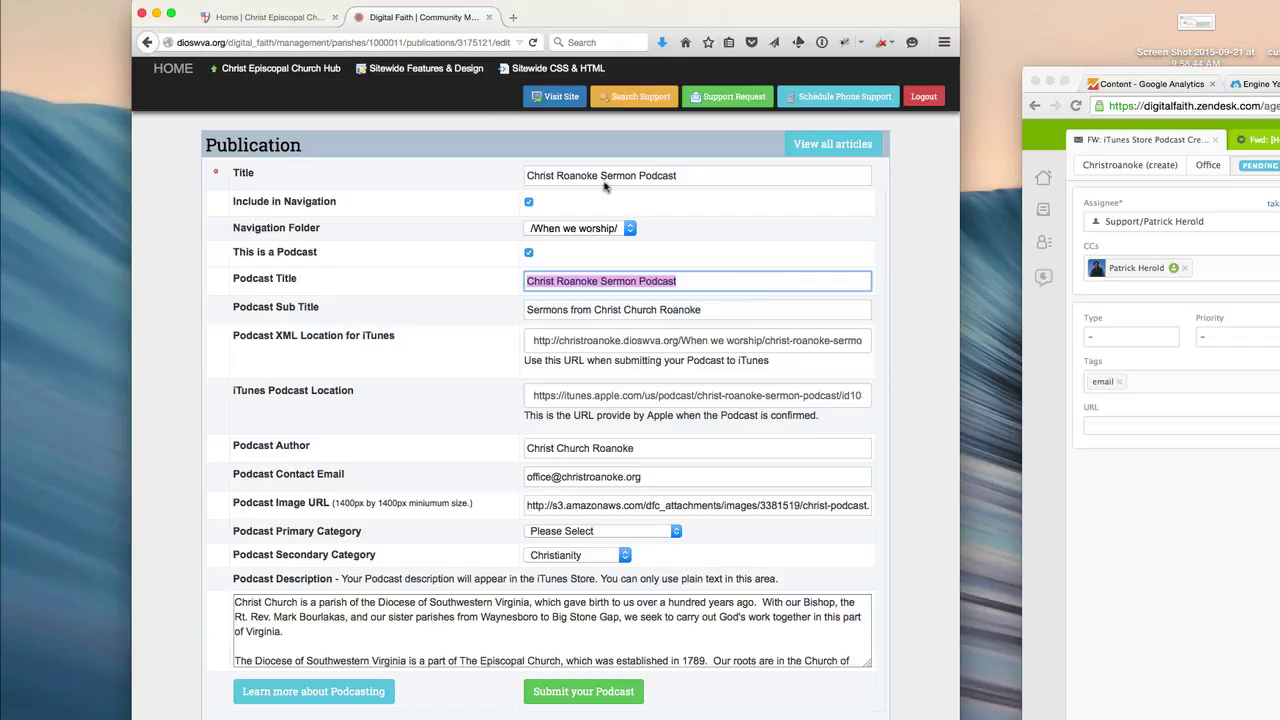
pyautogui.click(262, 17)
pyautogui.moveTo(503, 260)
pyautogui.scroll(-5, 503, 260)
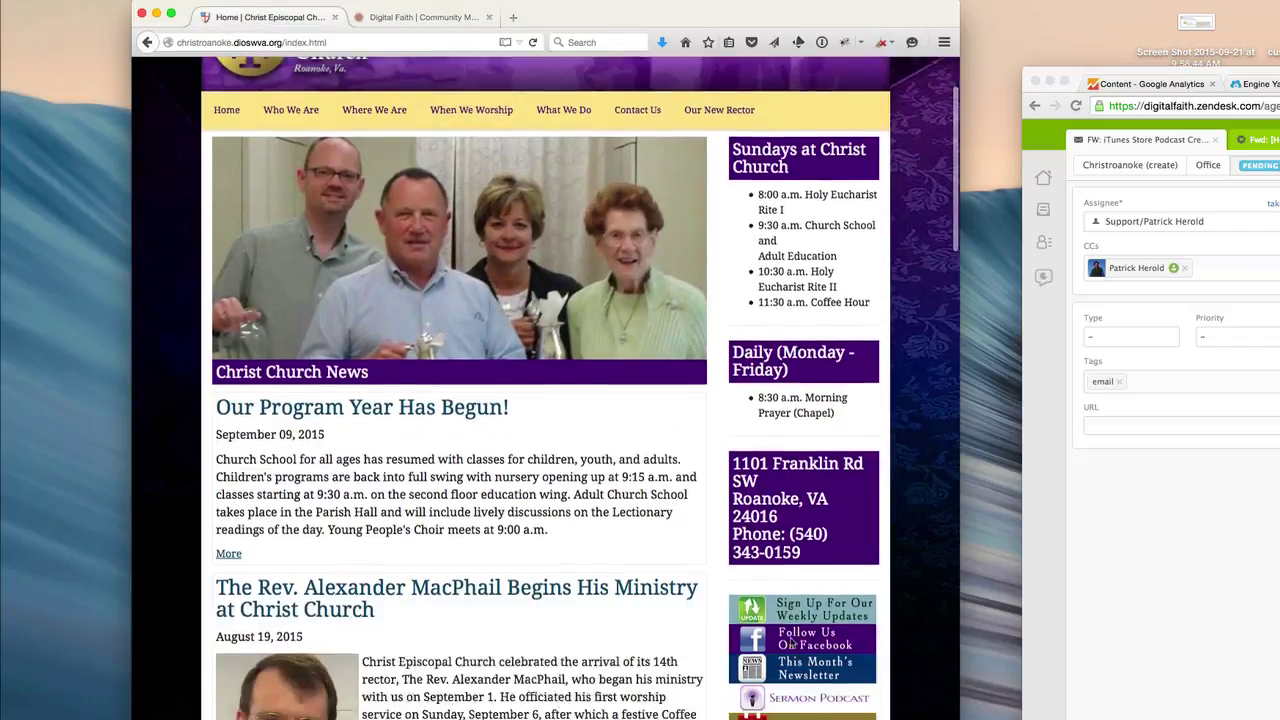
pyautogui.click(760, 572)
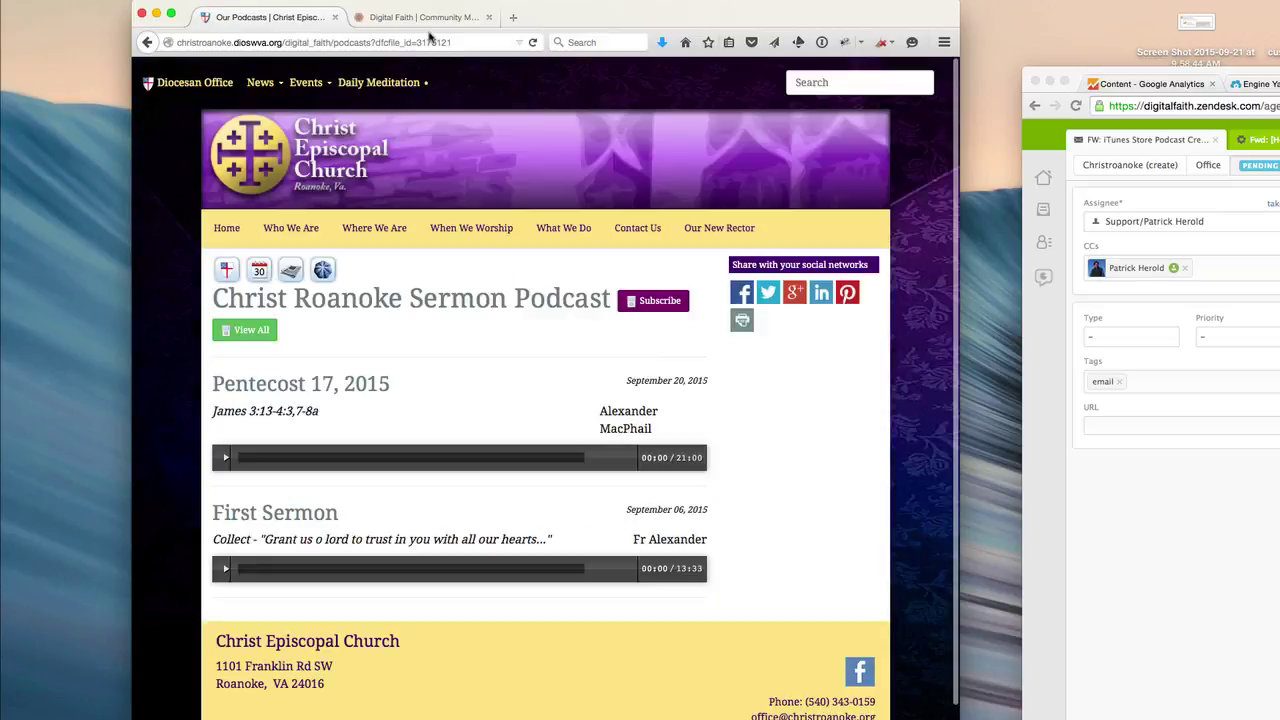
pyautogui.click(430, 41)
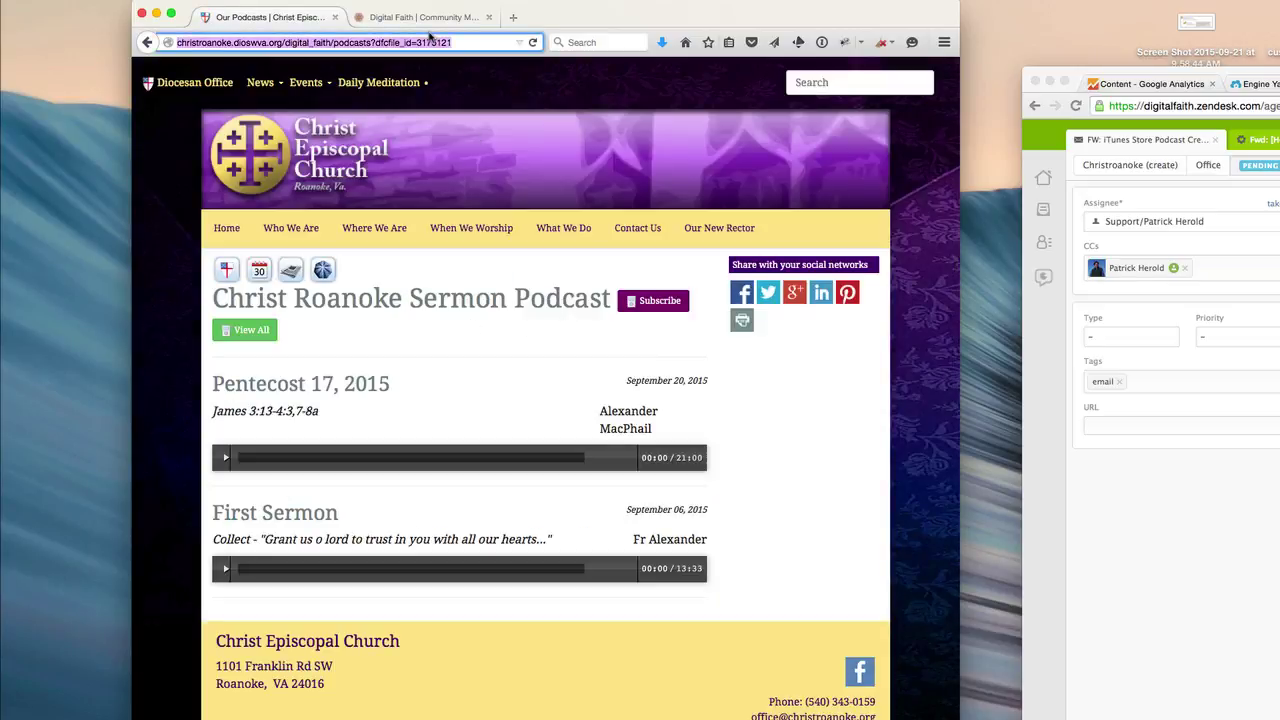
pyautogui.click(430, 17)
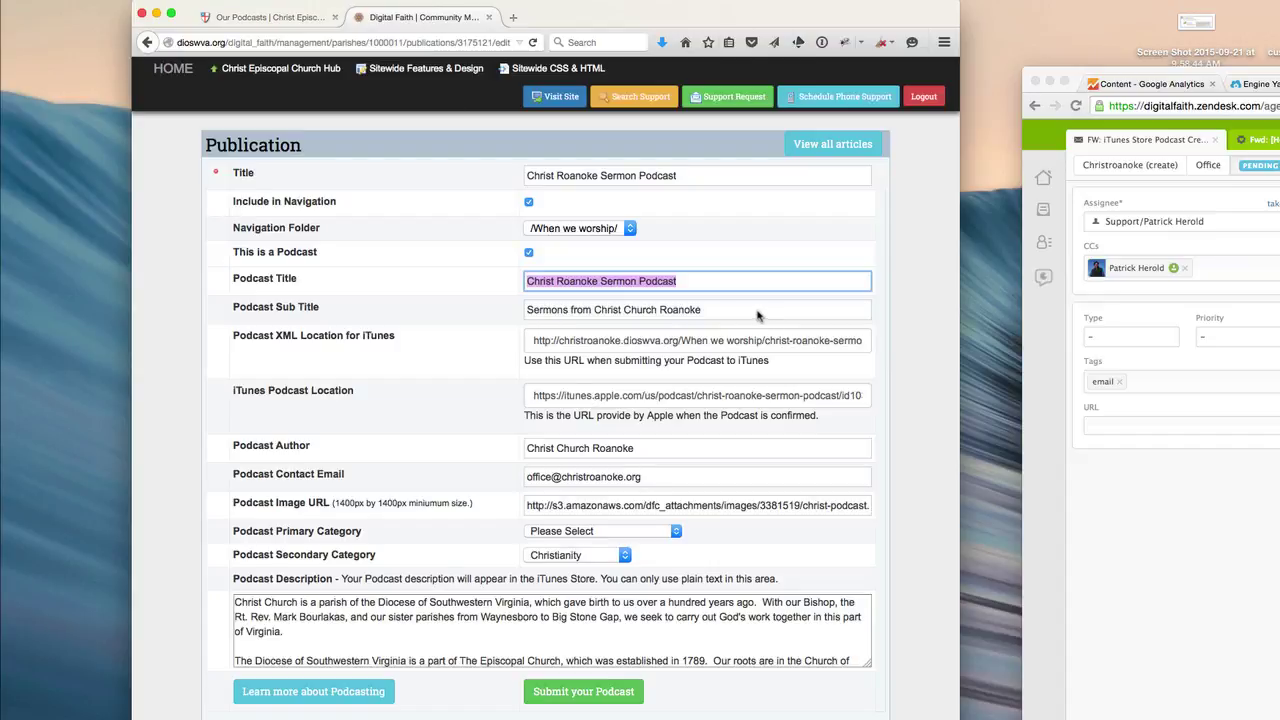
# Examine the podcast's subtitle and the full XML location address used for iTunes submission.
pyautogui.click(754, 316)
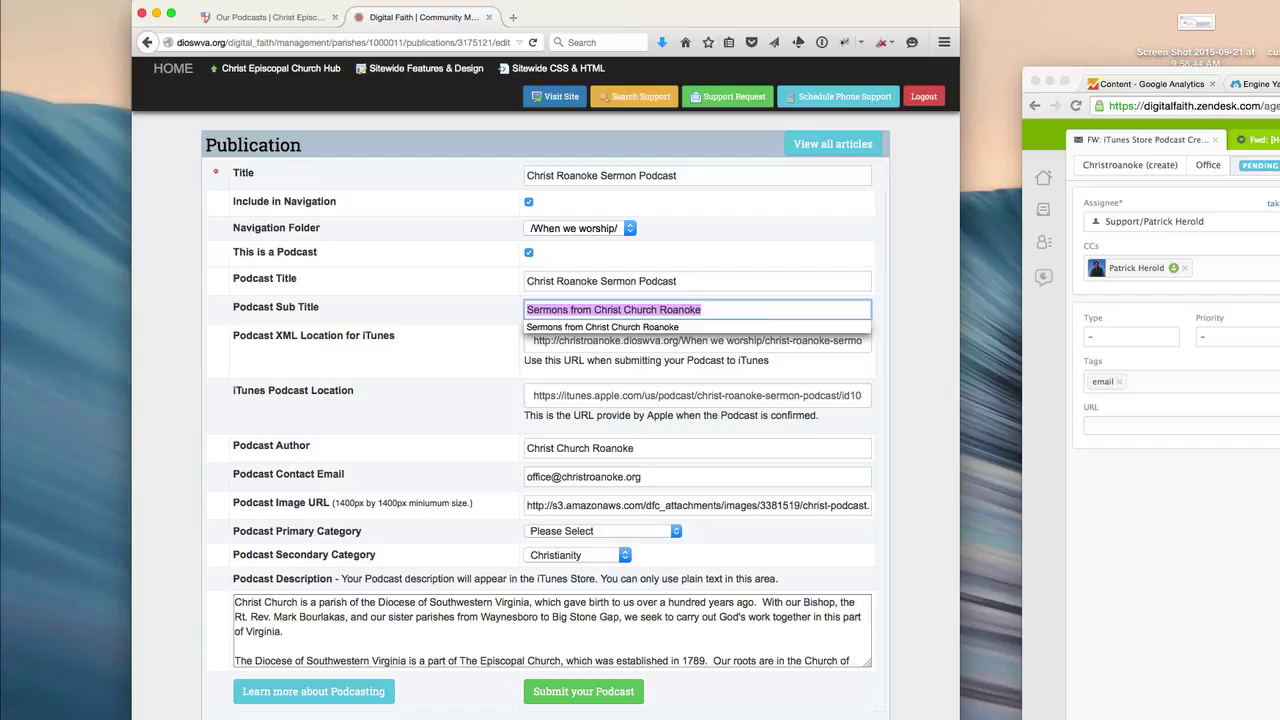
pyautogui.click(550, 343)
pyautogui.click(862, 341)
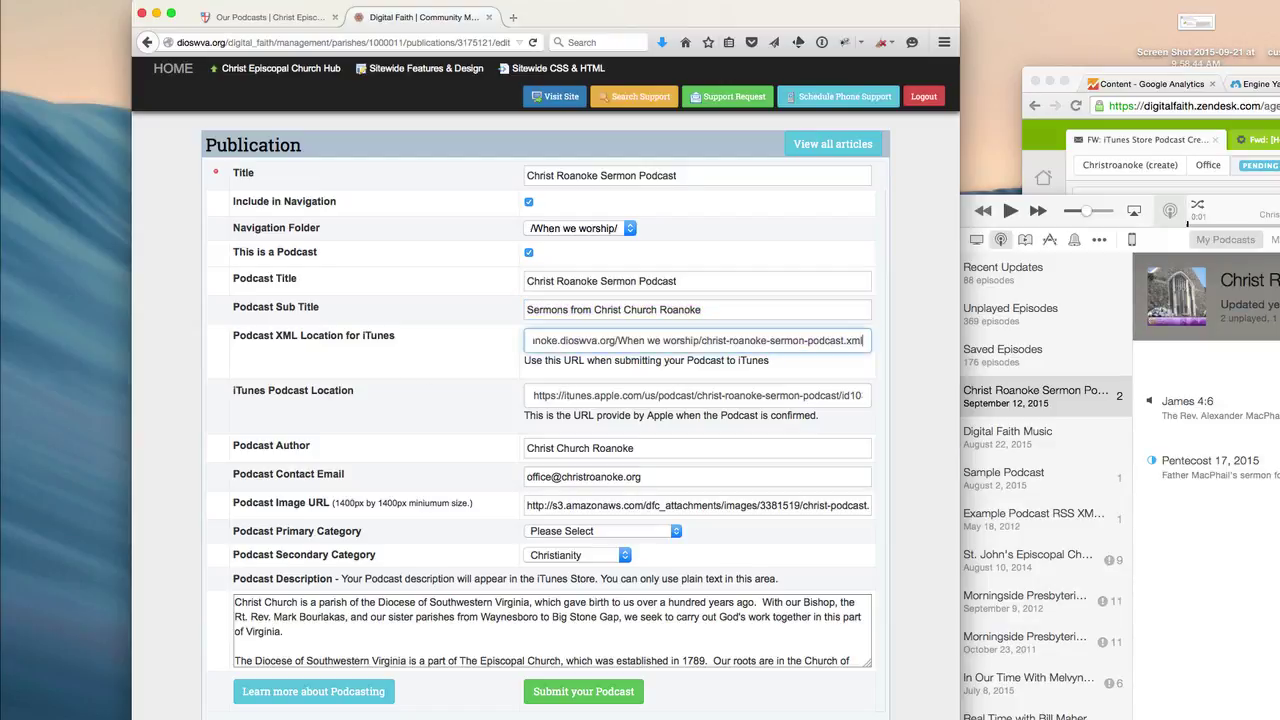
pyautogui.press('super+Left')
pyautogui.press('super+Right')
pyautogui.press('super+Left')
pyautogui.press('super+Right')
pyautogui.press('super+Left')
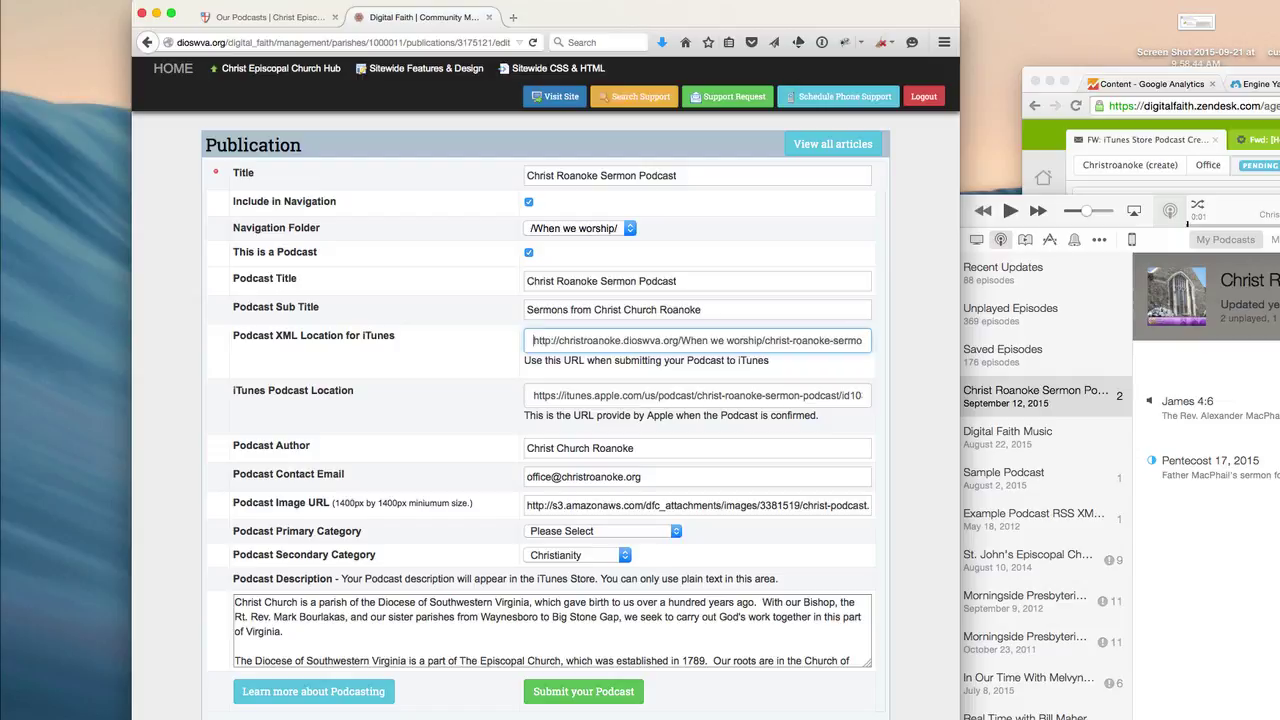
pyautogui.press('super+Right')
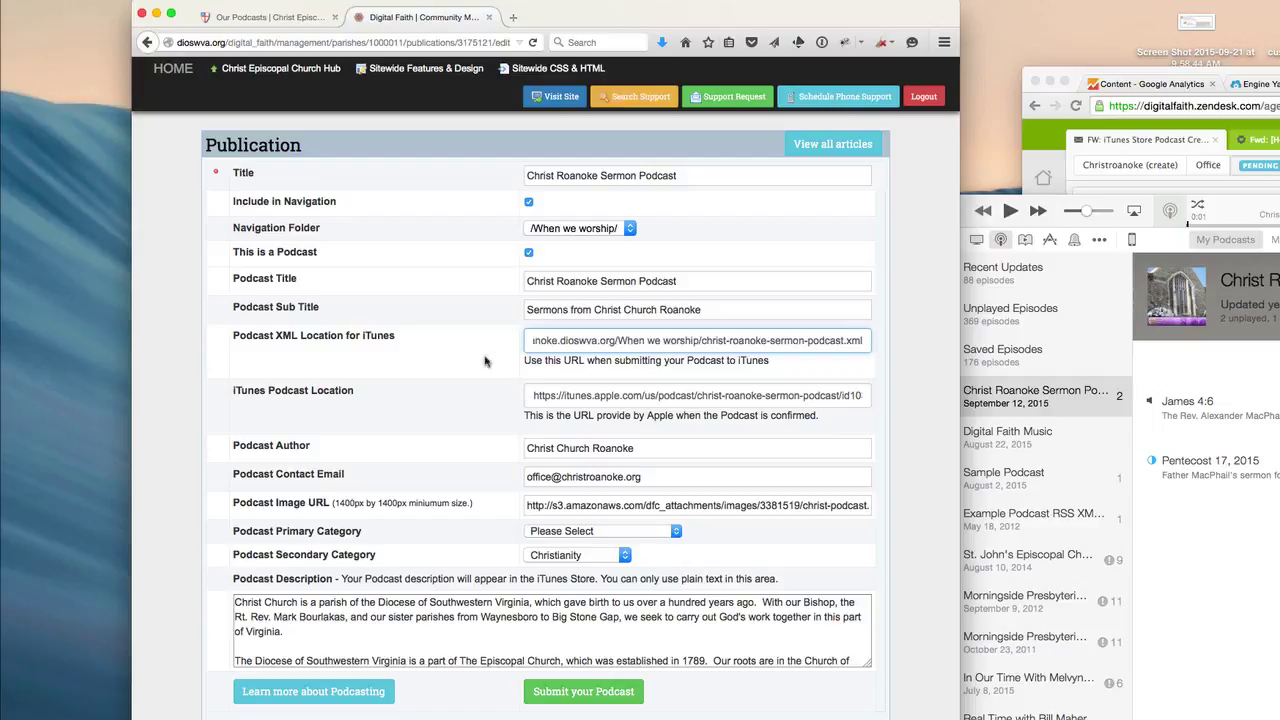
# Examine the Apple-provided address in the iTunes Podcast Location setting.
pyautogui.click(656, 393)
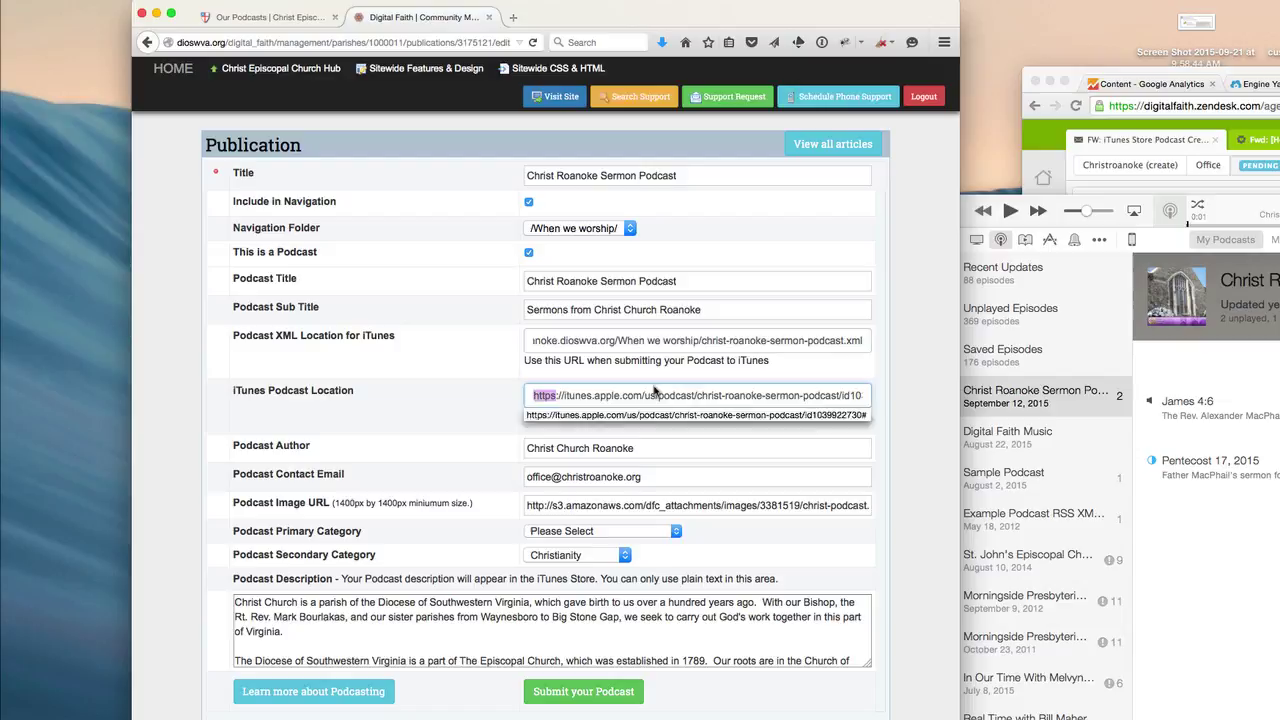
pyautogui.press('super+a')
pyautogui.press('Down')
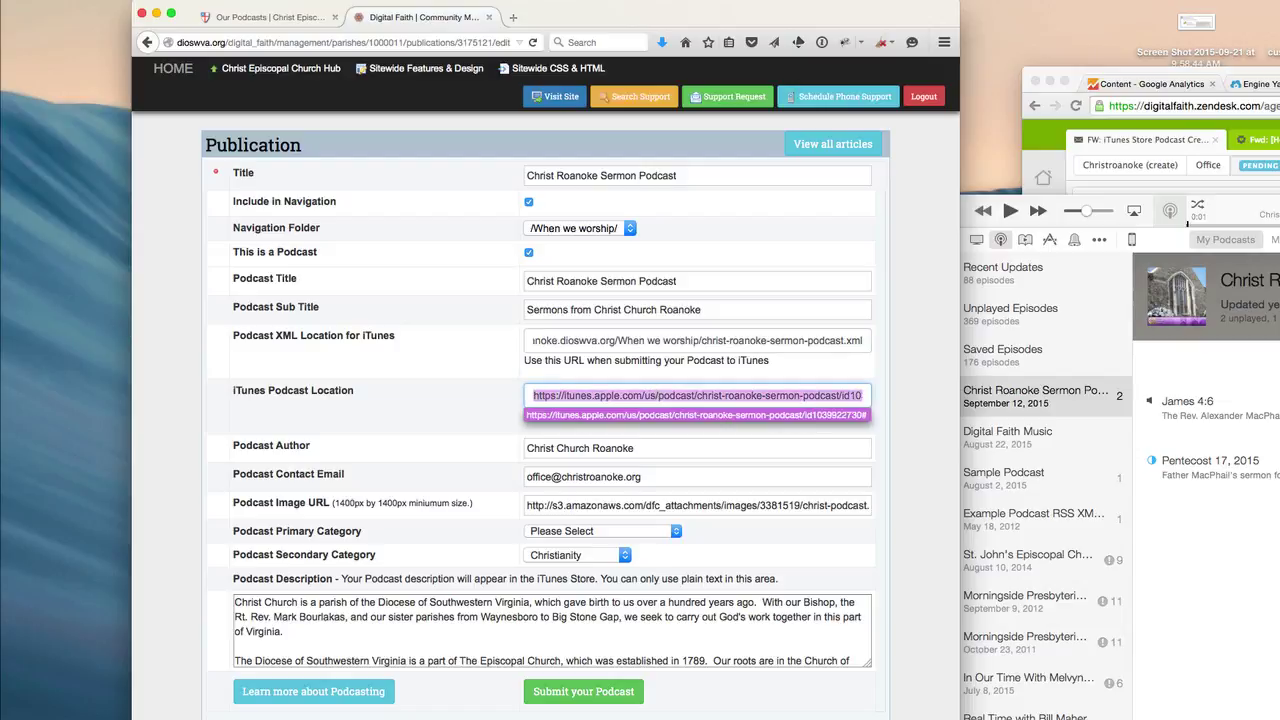
pyautogui.press('Up')
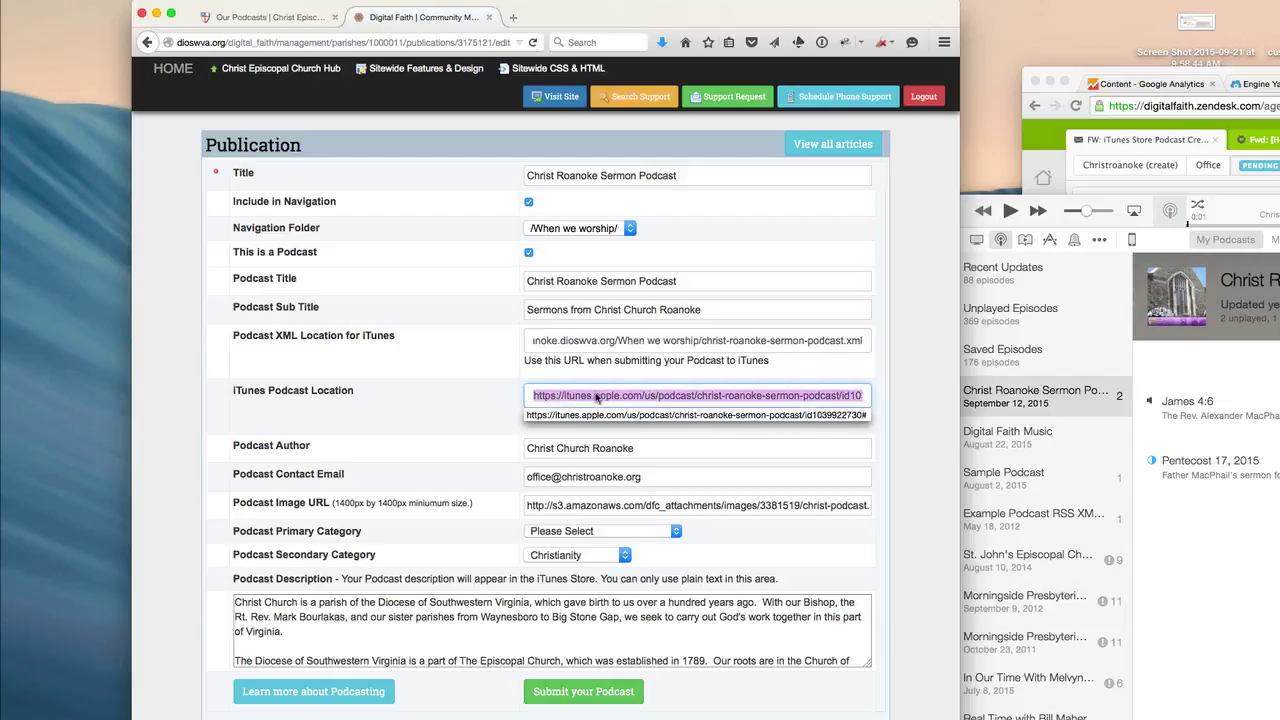
pyautogui.click(480, 401)
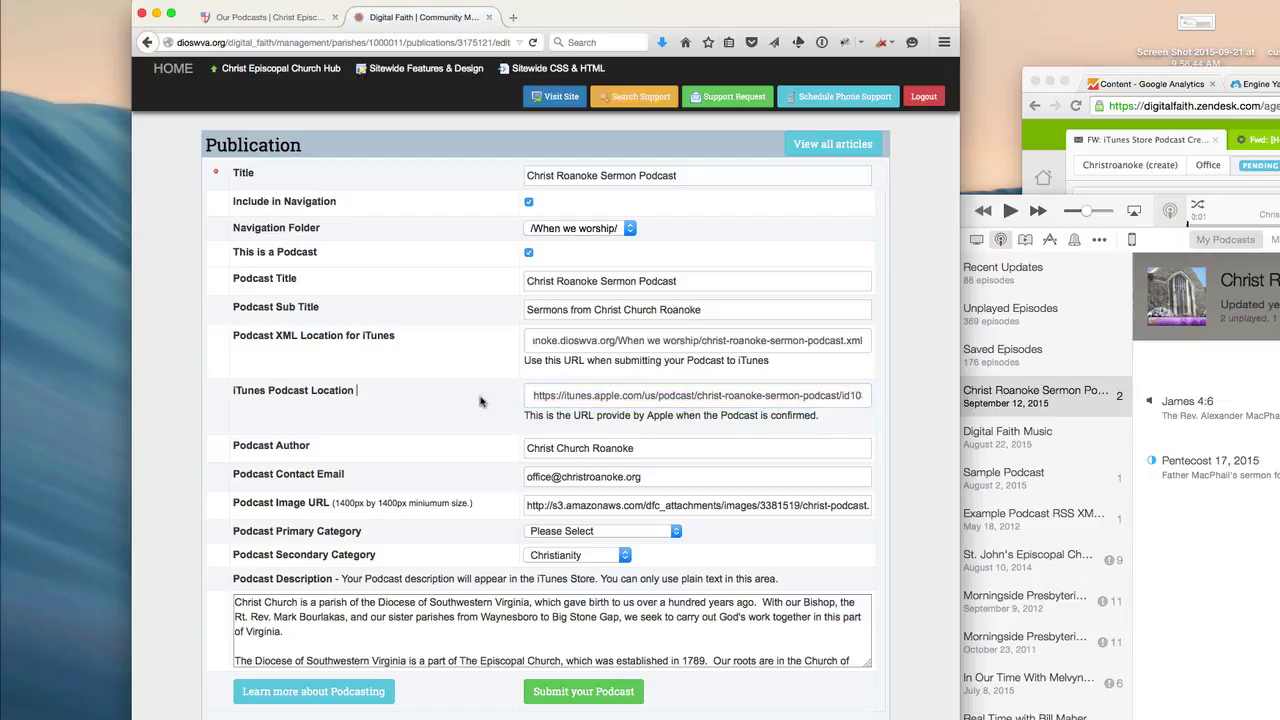
# Review the podcast's author and contact email settings.
pyautogui.click(697, 447)
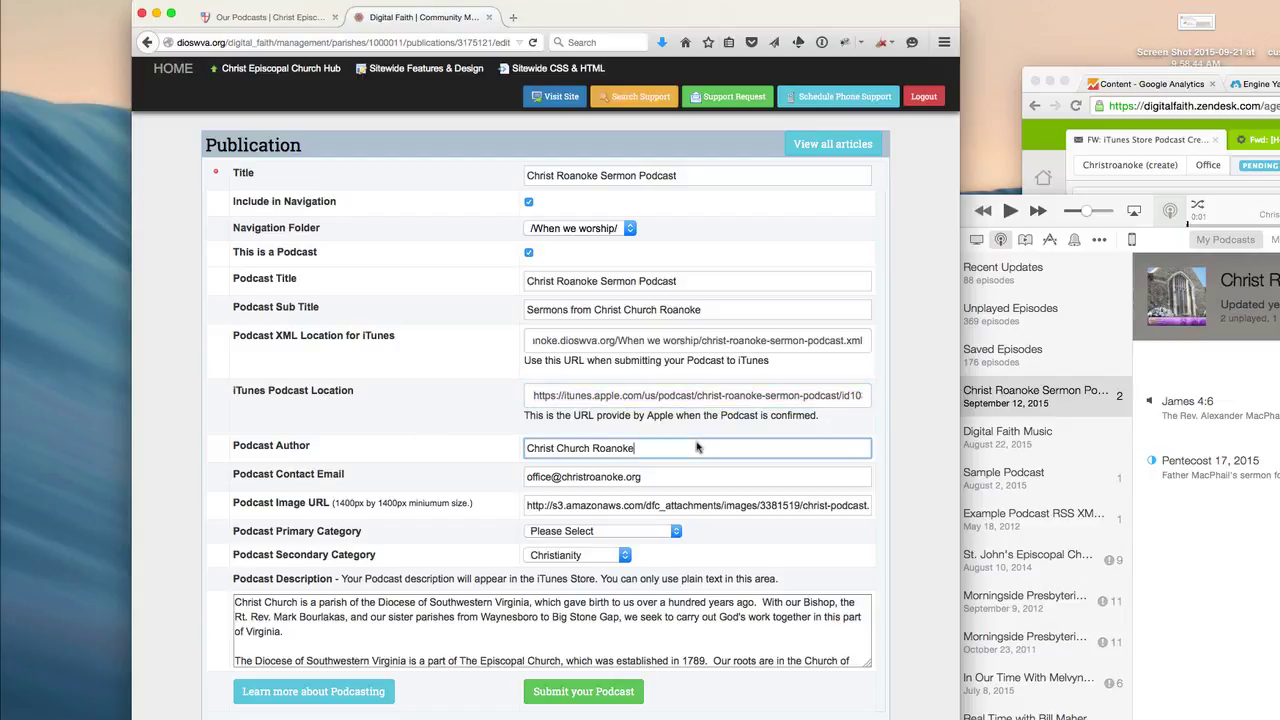
pyautogui.press('super+a')
pyautogui.click(456, 432)
pyautogui.scroll(-2, 456, 432)
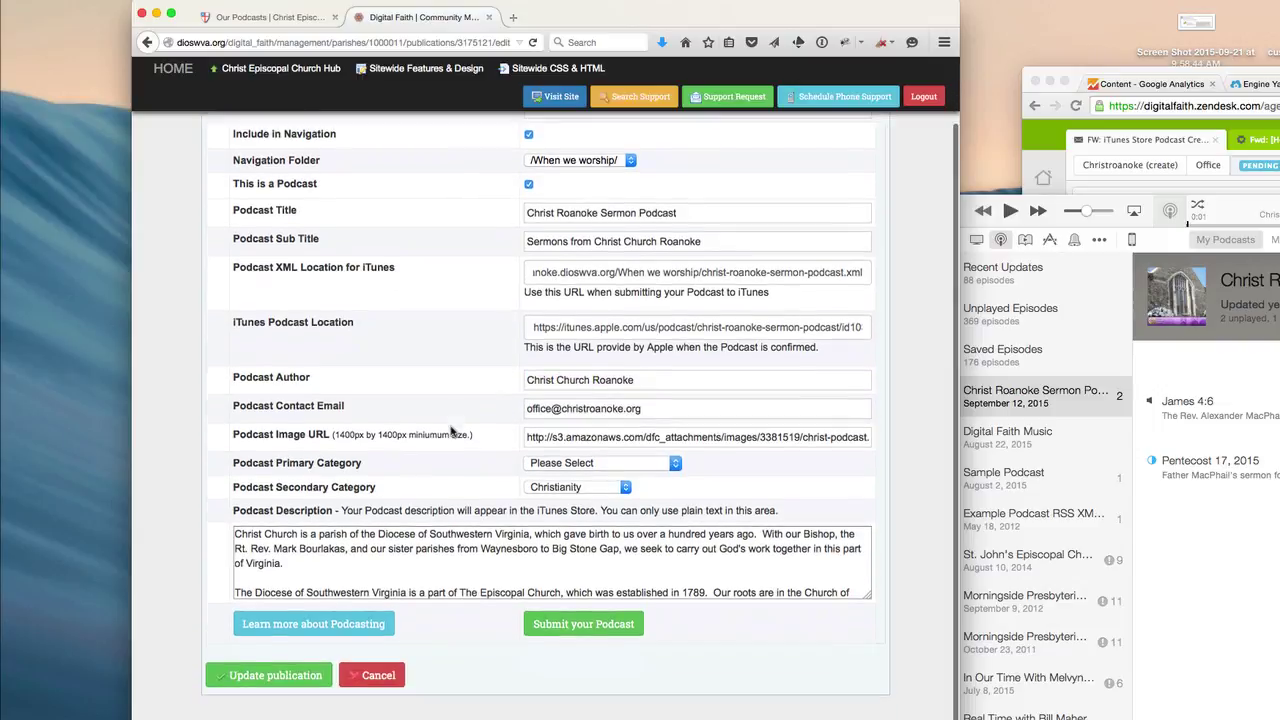
pyautogui.click(668, 413)
pyautogui.press('super+a')
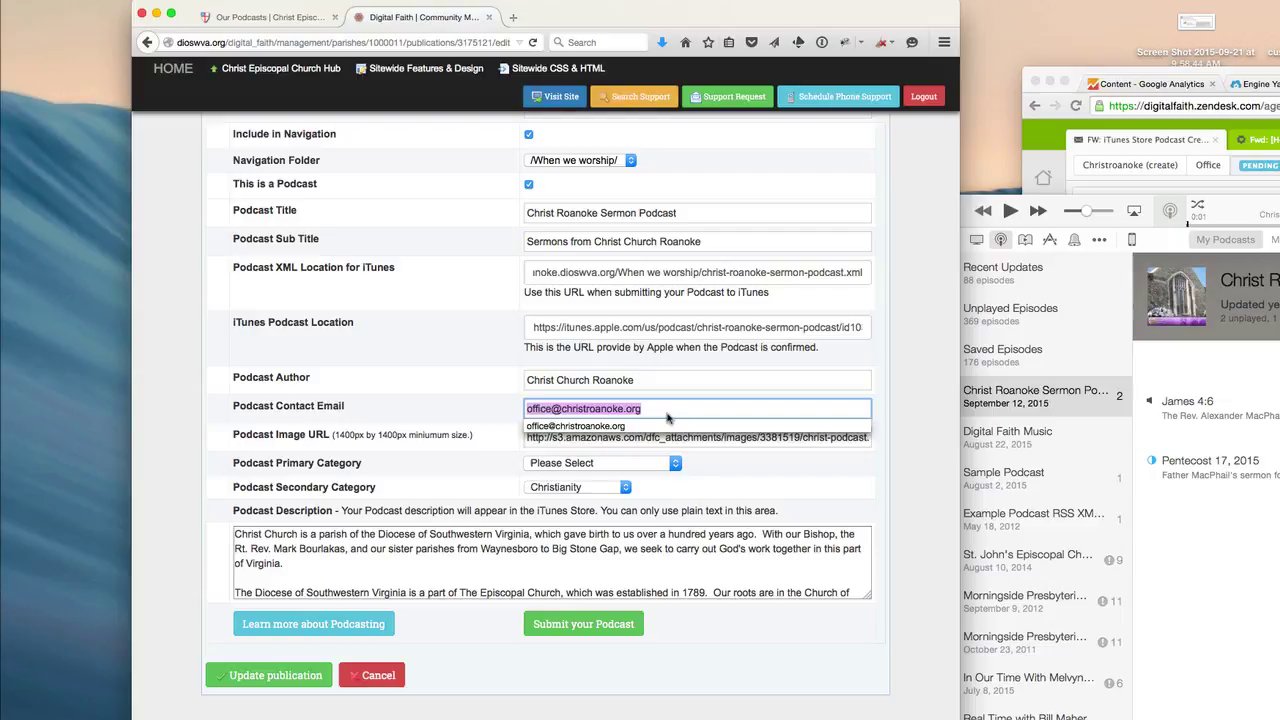
# Compare the podcast artwork in iTunes with the Podcast Image URL setting and its 1400px by 1400px minimum size.
pyautogui.click(460, 401)
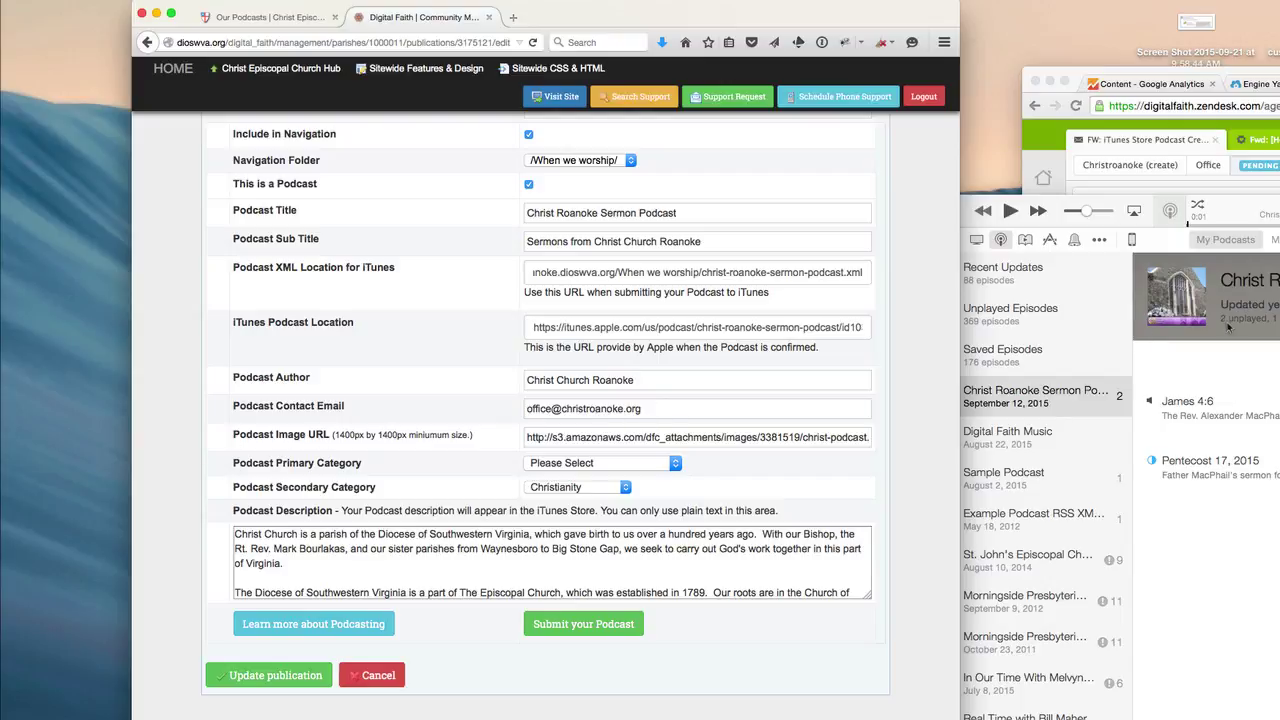
pyautogui.click(1180, 305)
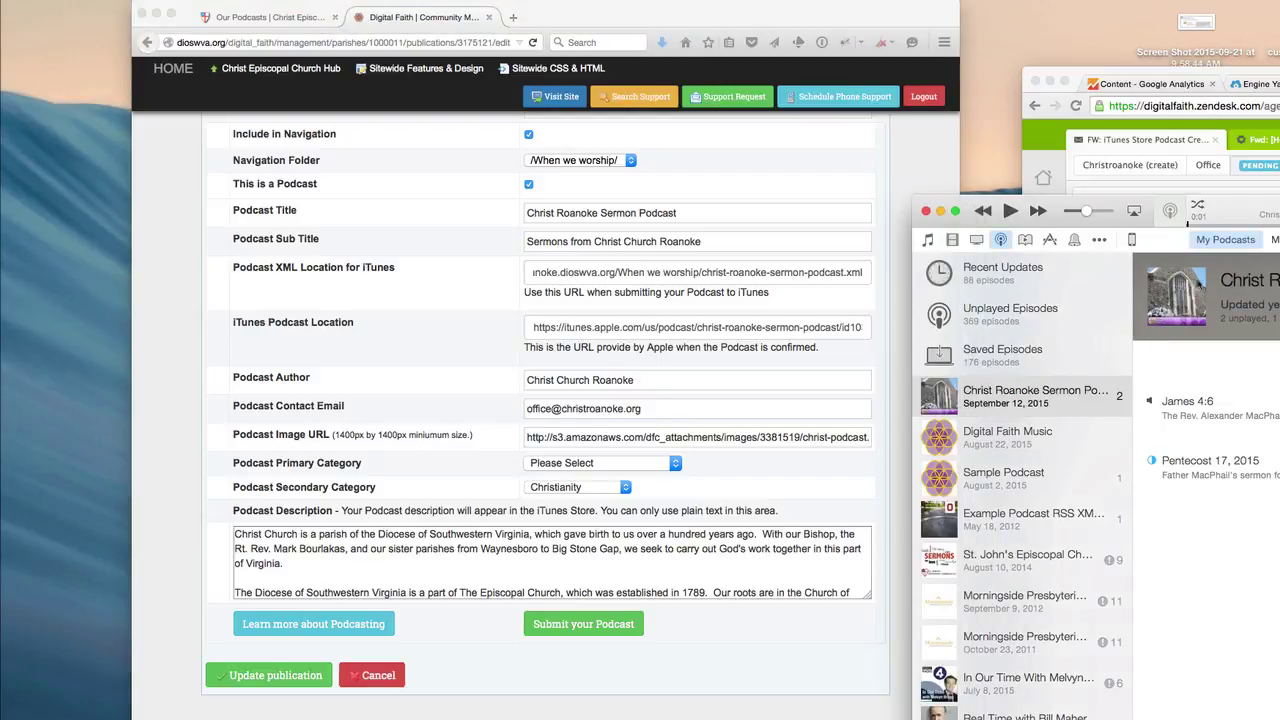
pyautogui.click(525, 446)
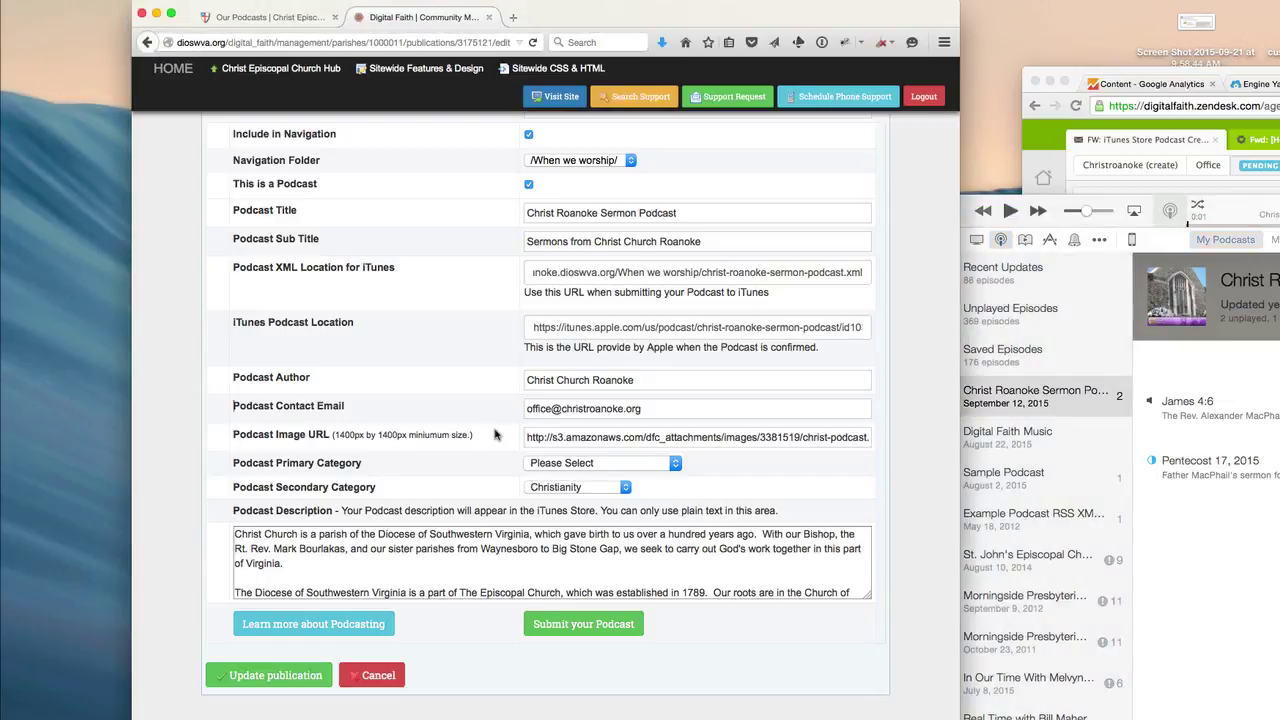
pyautogui.moveTo(335, 437); pyautogui.dragTo(416, 440)
# Set the podcast's primary category to Religion & Spirituality and its secondary category to Christianity.
pyautogui.click(438, 468)
pyautogui.click(590, 463)
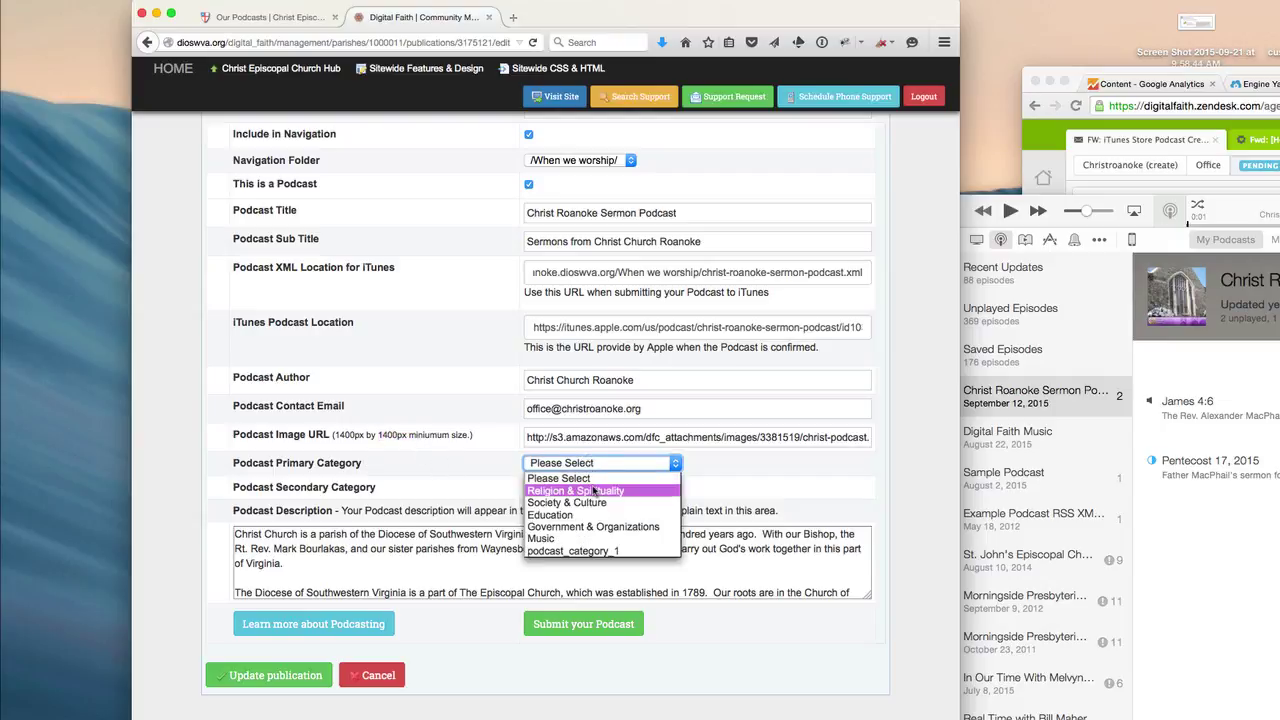
pyautogui.click(594, 491)
pyautogui.click(594, 488)
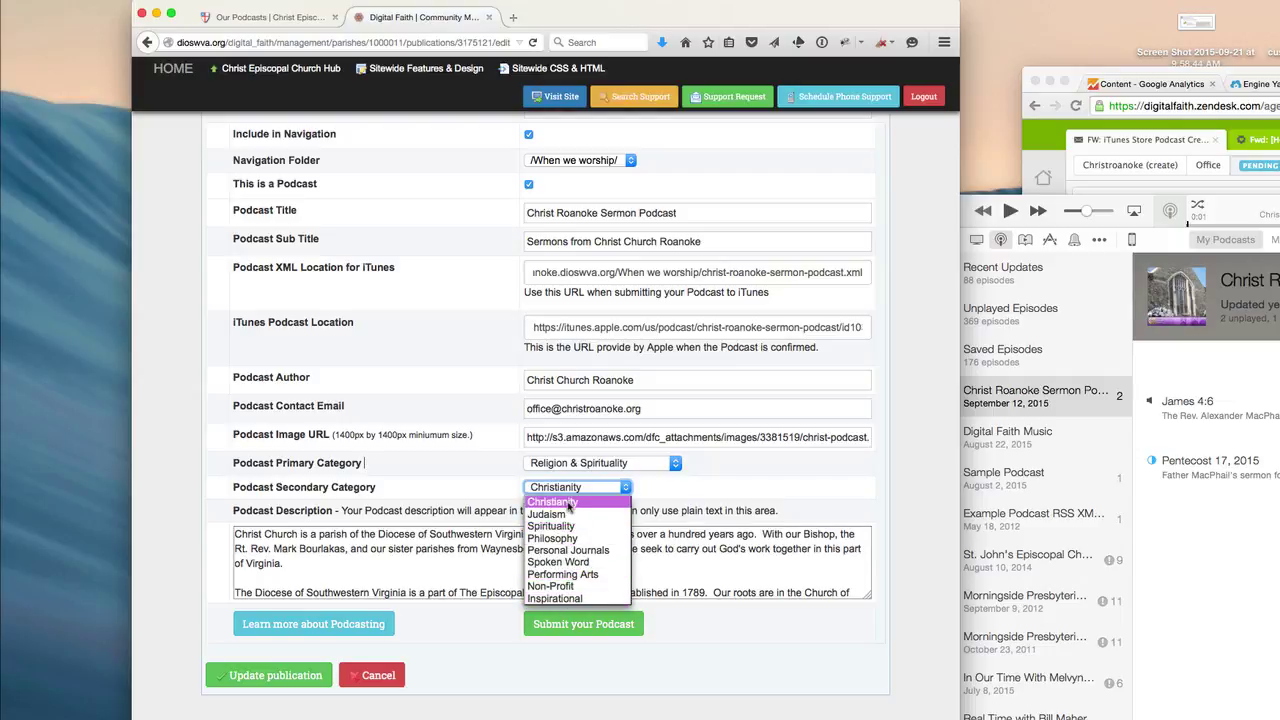
pyautogui.click(569, 502)
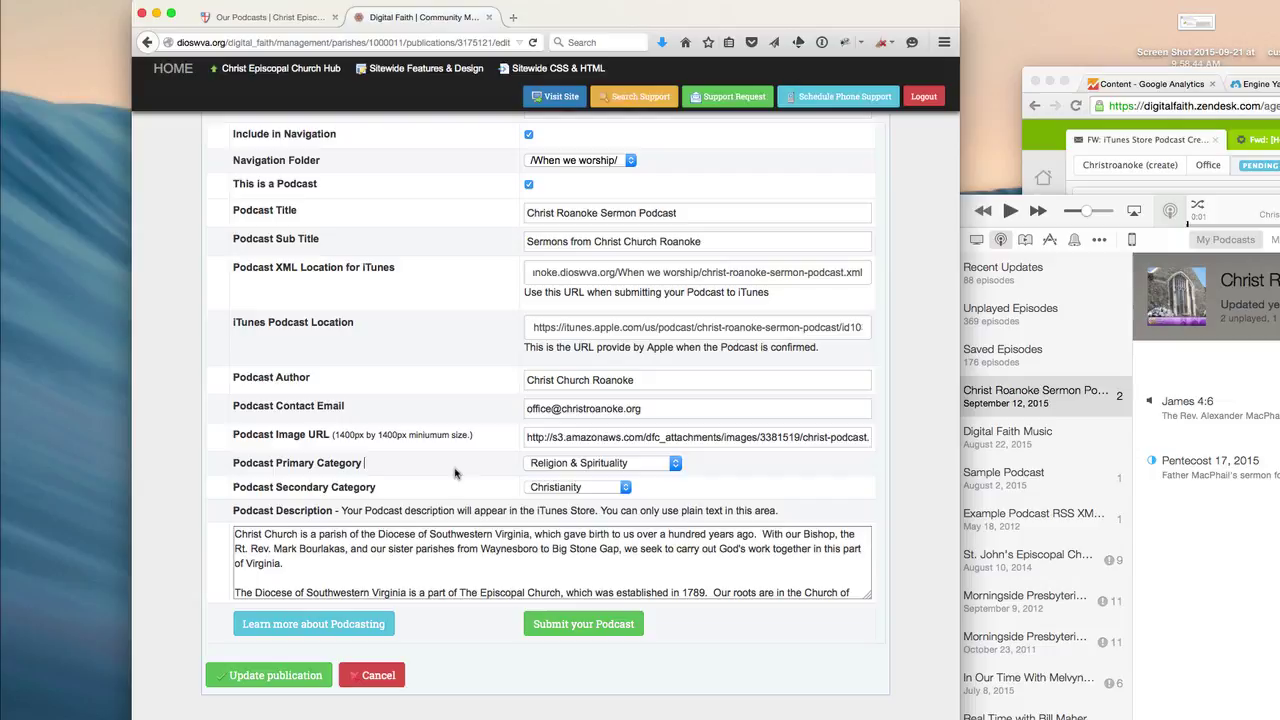
# Read through the plain-text Podcast Description that will appear in the iTunes Store.
pyautogui.scroll(-1, 343, 573)
pyautogui.scroll(-4, 343, 573)
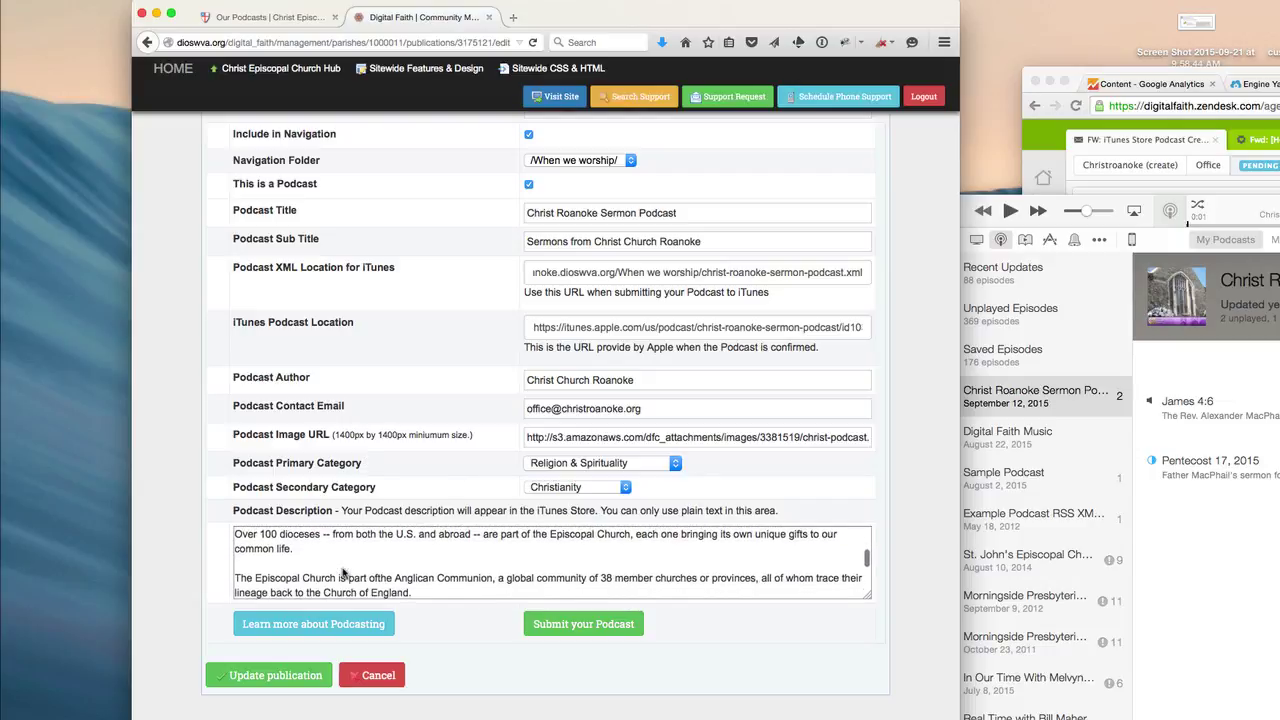
pyautogui.scroll(4, 343, 573)
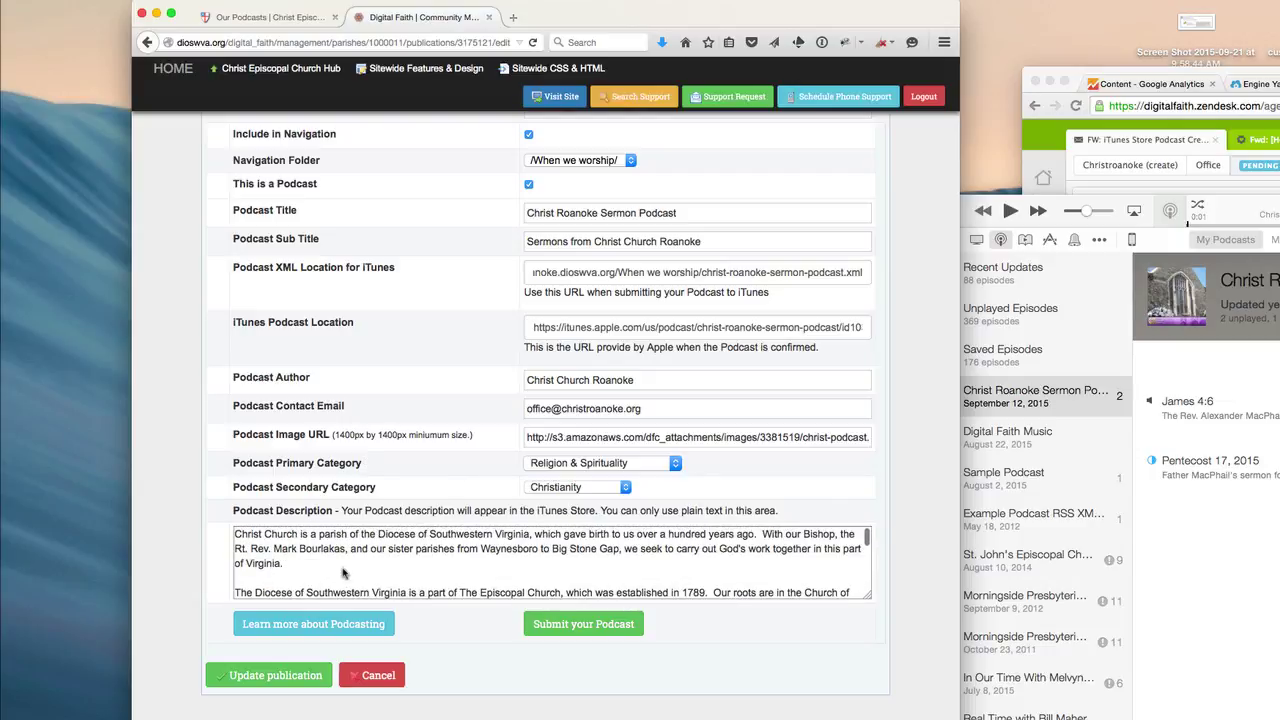
pyautogui.scroll(-5, 343, 573)
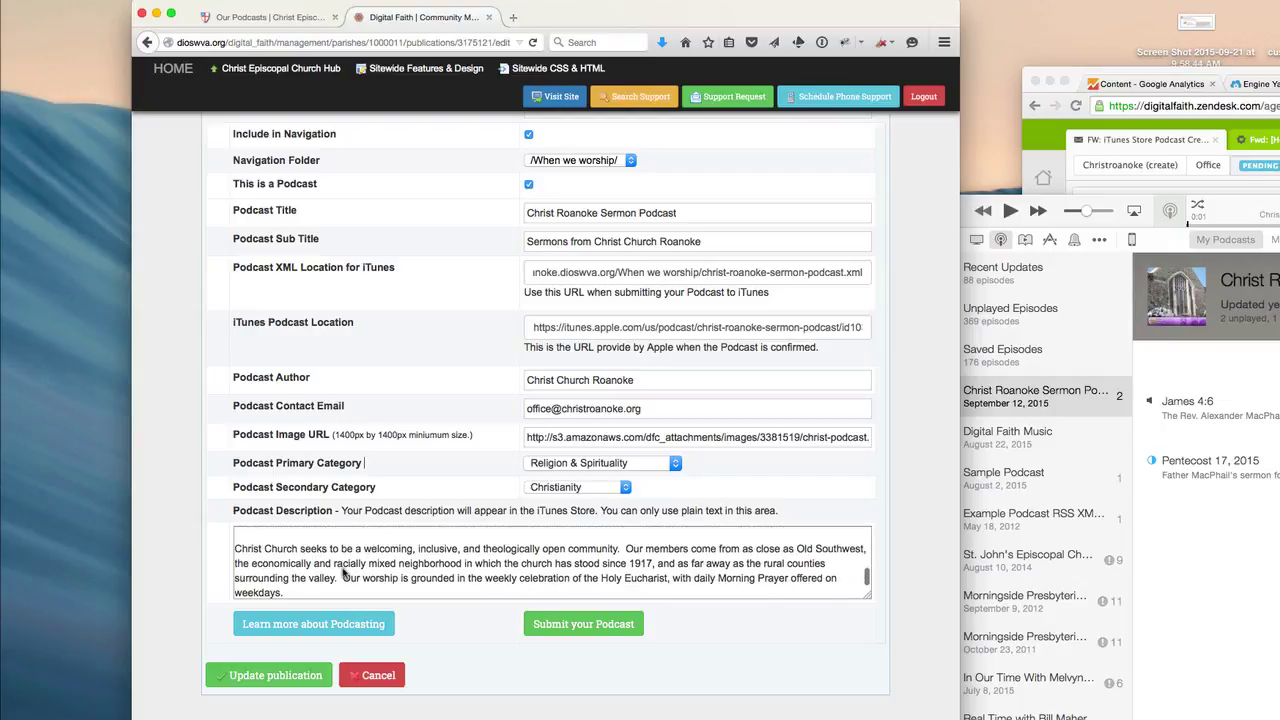
pyautogui.scroll(2, 343, 573)
pyautogui.scroll(4, 343, 573)
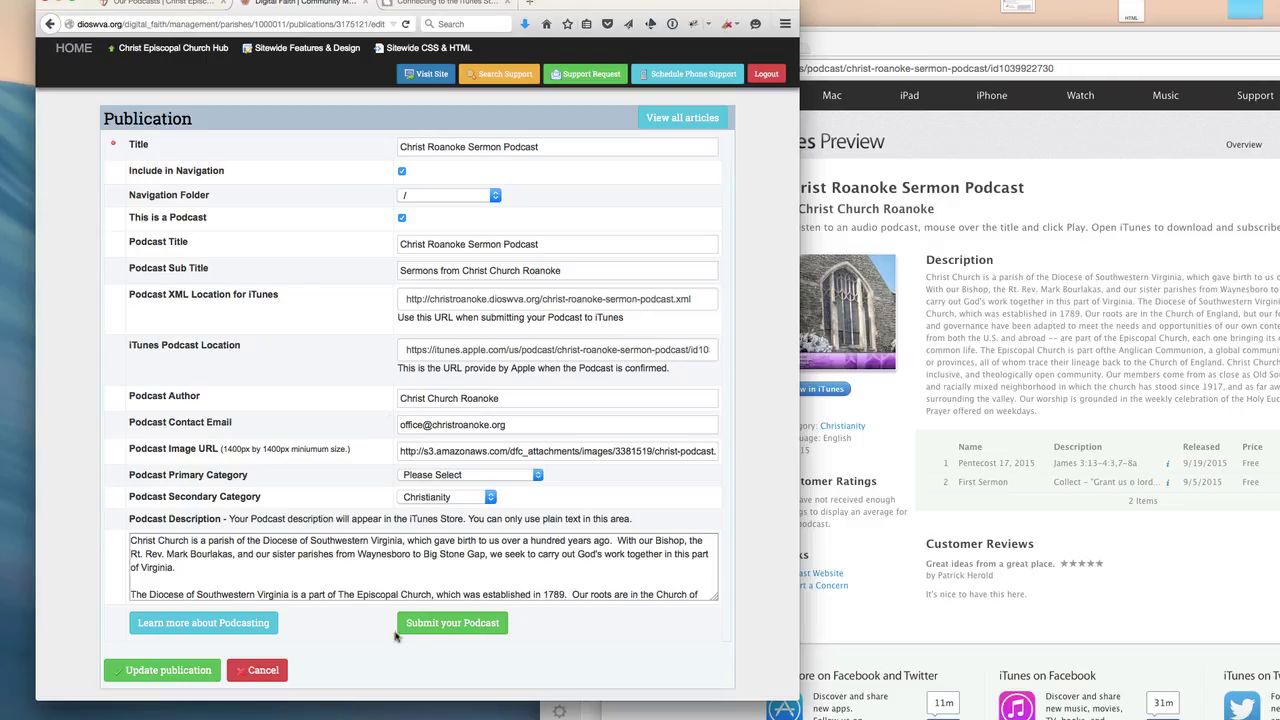
pyautogui.click(458, 623)
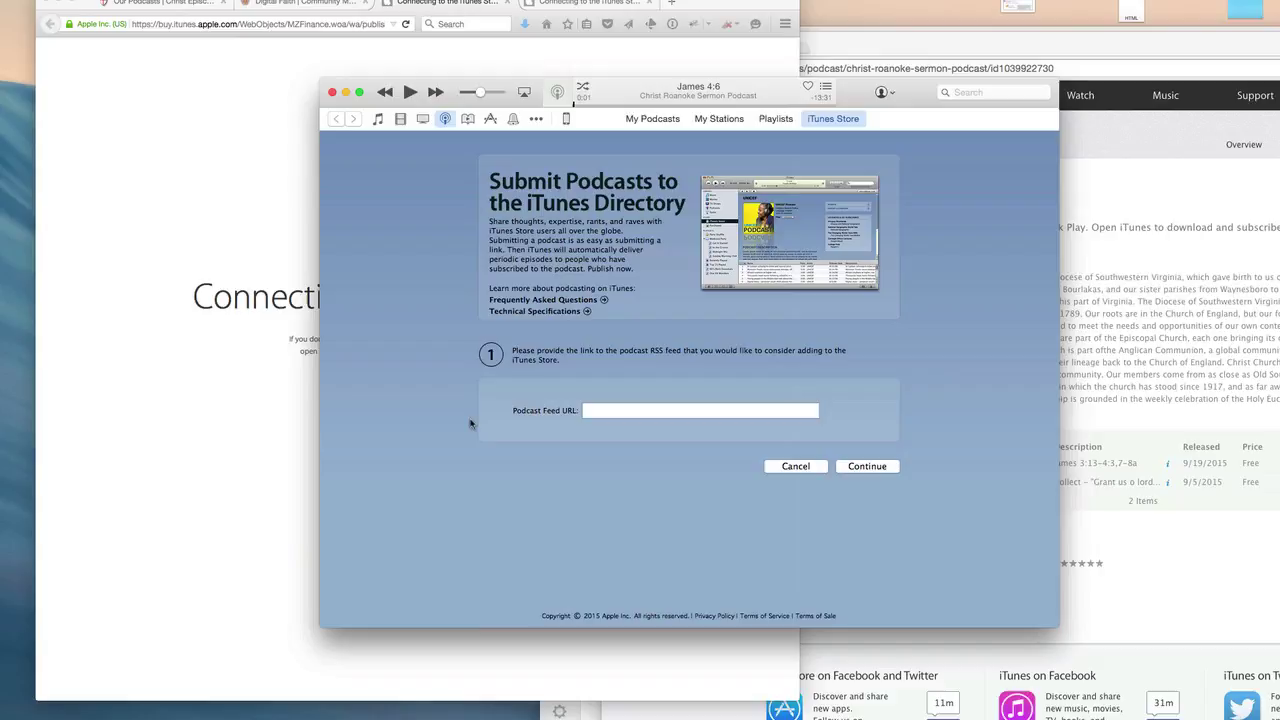
pyautogui.click(614, 413)
pyautogui.click(208, 377)
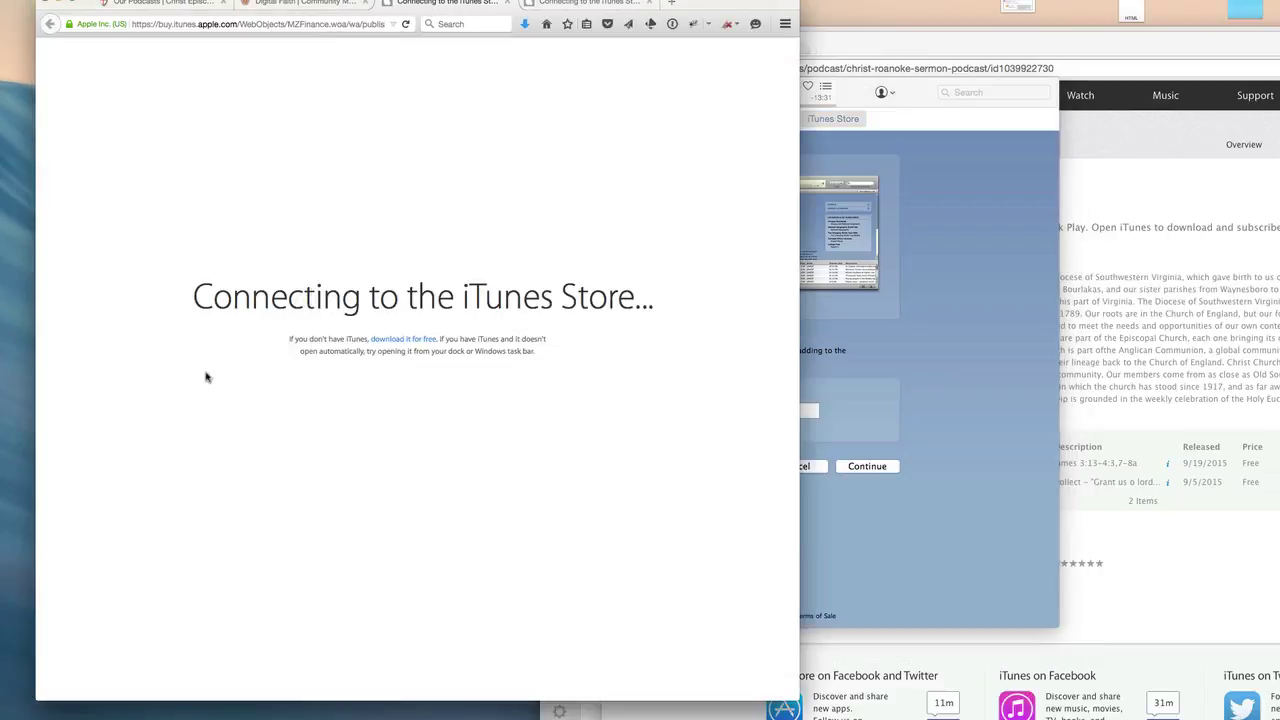
pyautogui.click(302, 8)
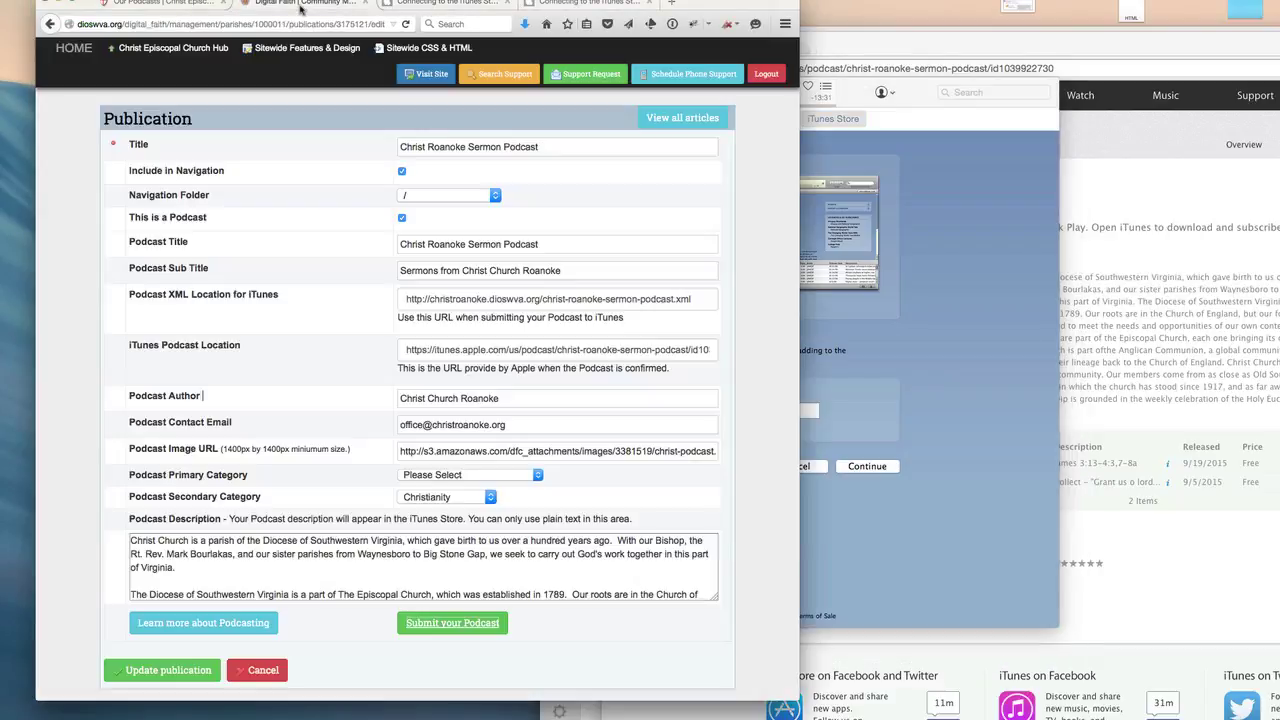
pyautogui.click(606, 306)
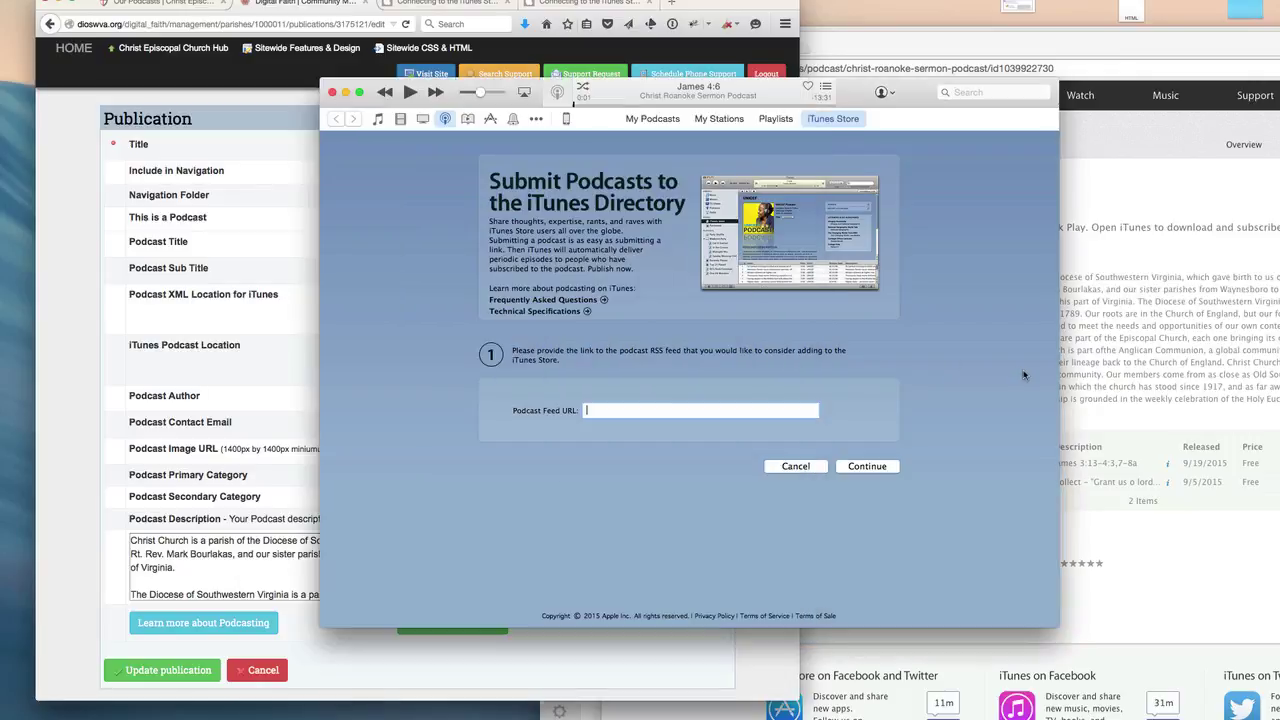
pyautogui.write('http://christroanoke.dioswva.org/christ-roanoke-sermon-podcast.xml')
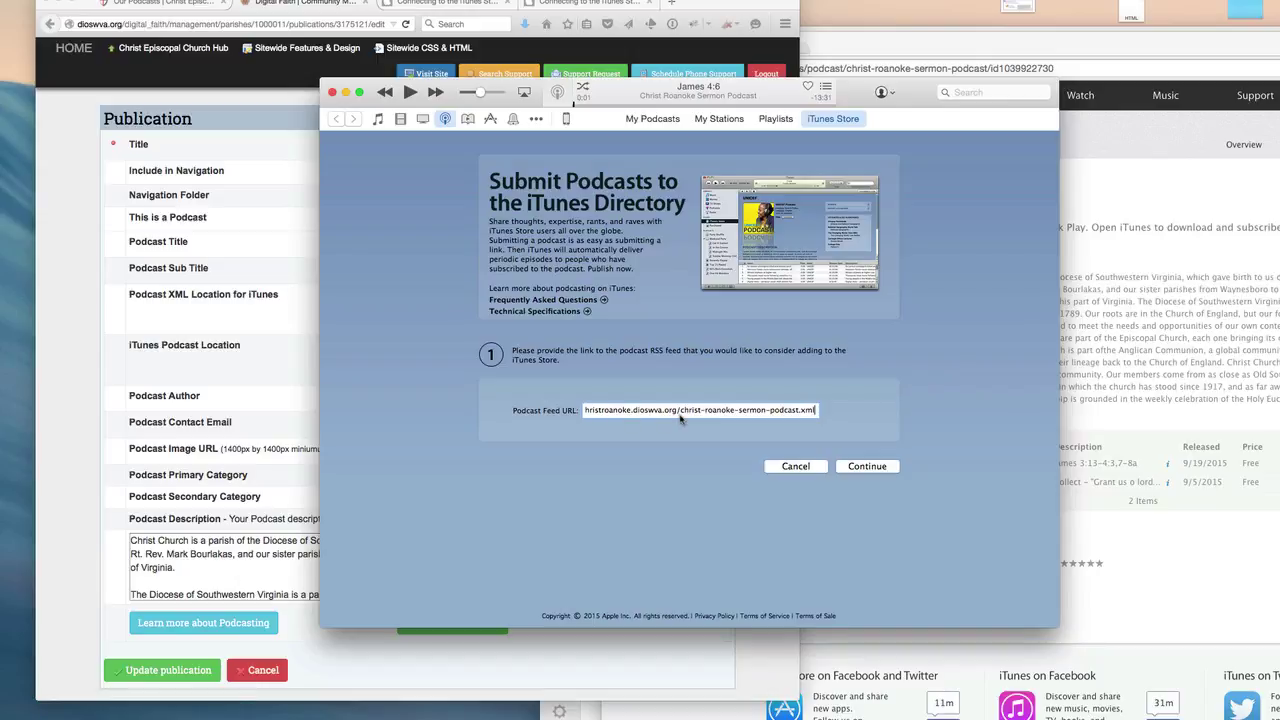
pyautogui.click(857, 467)
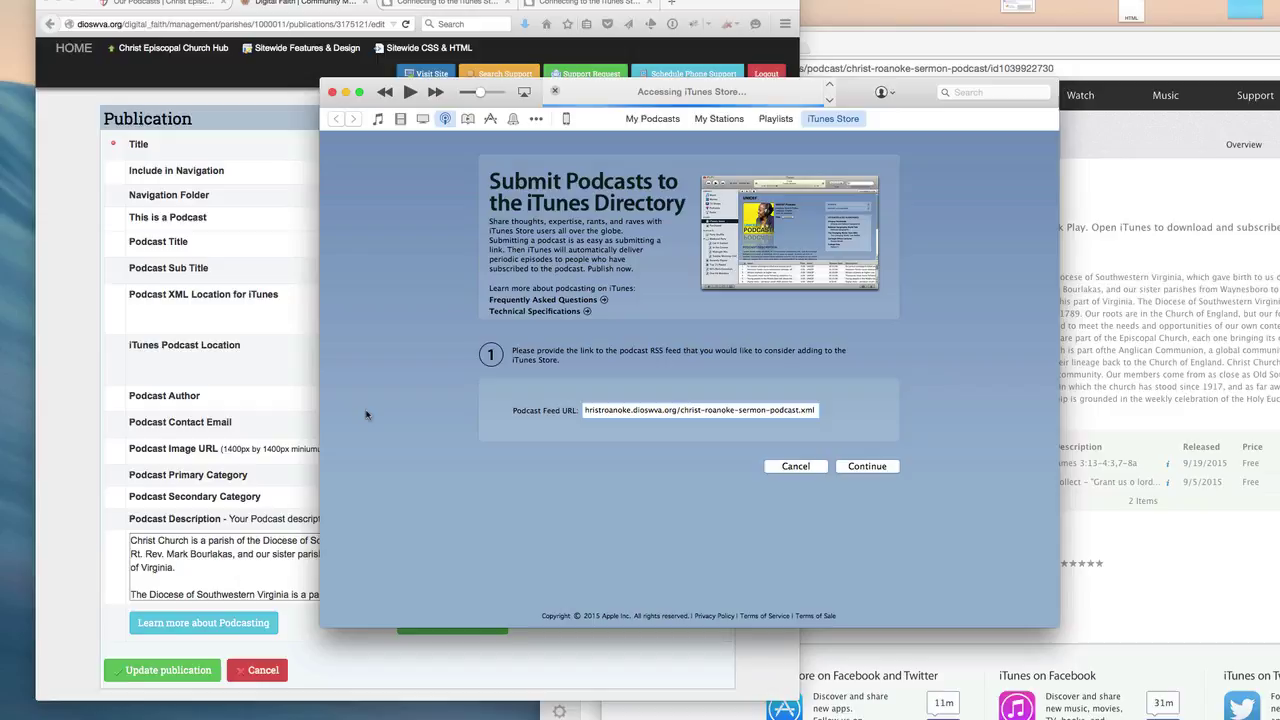
# Review the podcast's artwork, name, descriptions and categories, and submit it to the iTunes Store.
pyautogui.scroll(-5, 600, 463)
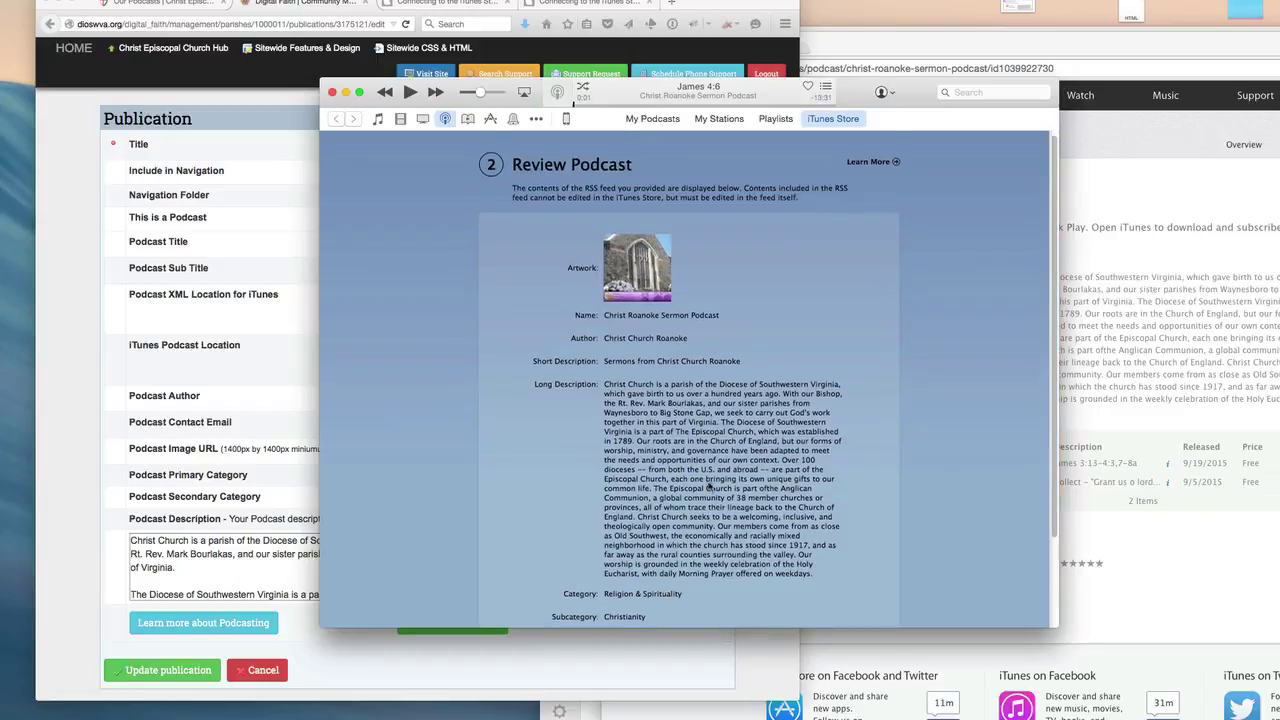
pyautogui.scroll(4, 710, 375)
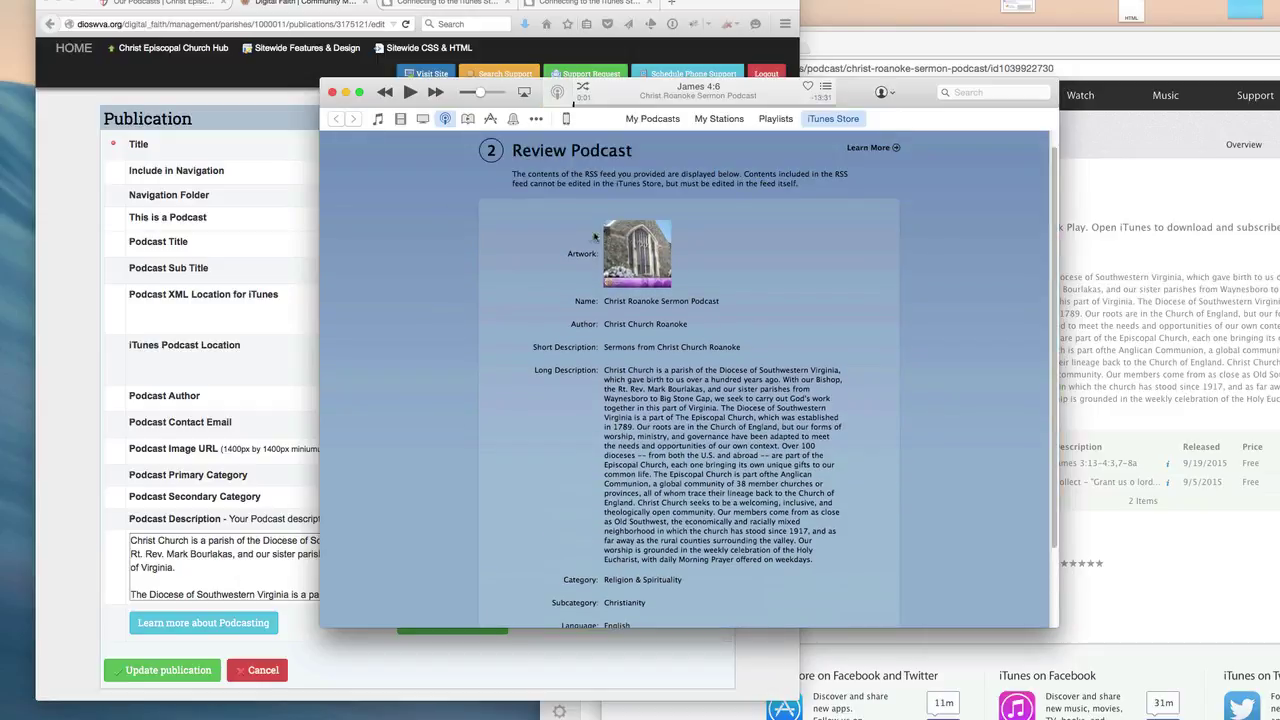
pyautogui.scroll(-3, 795, 438)
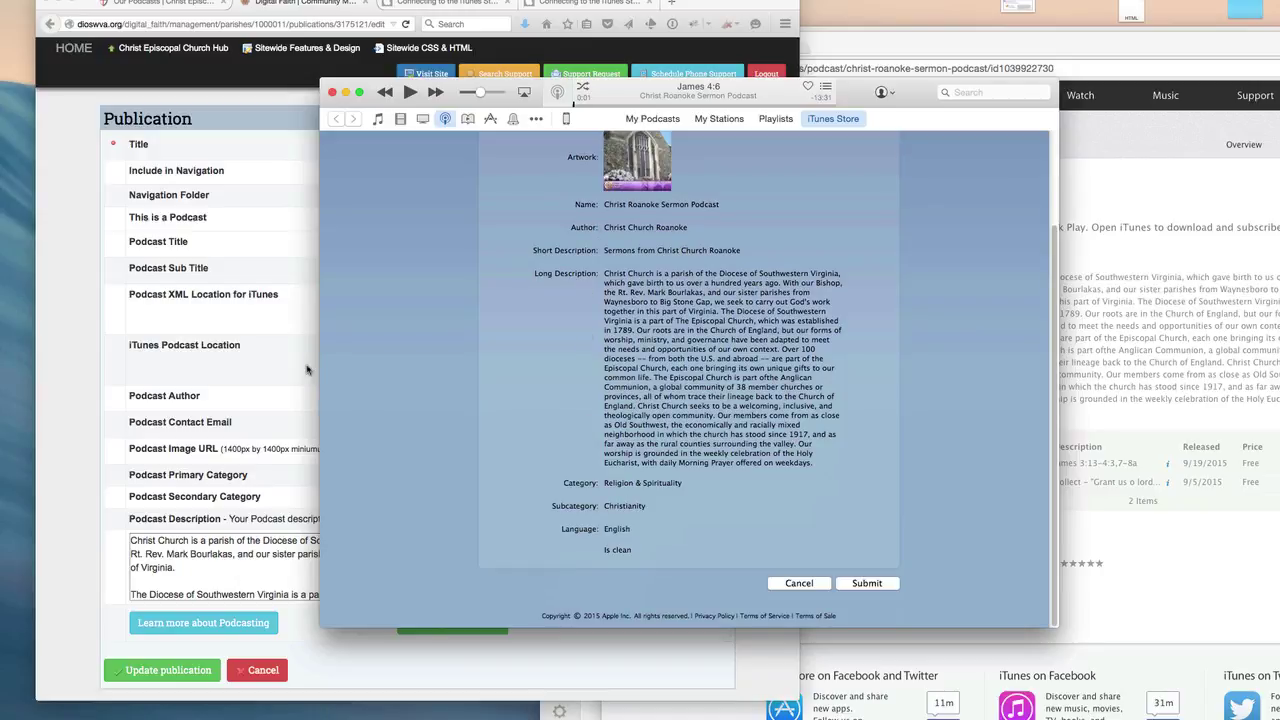
pyautogui.scroll(2, 636, 410)
pyautogui.scroll(-2, 636, 410)
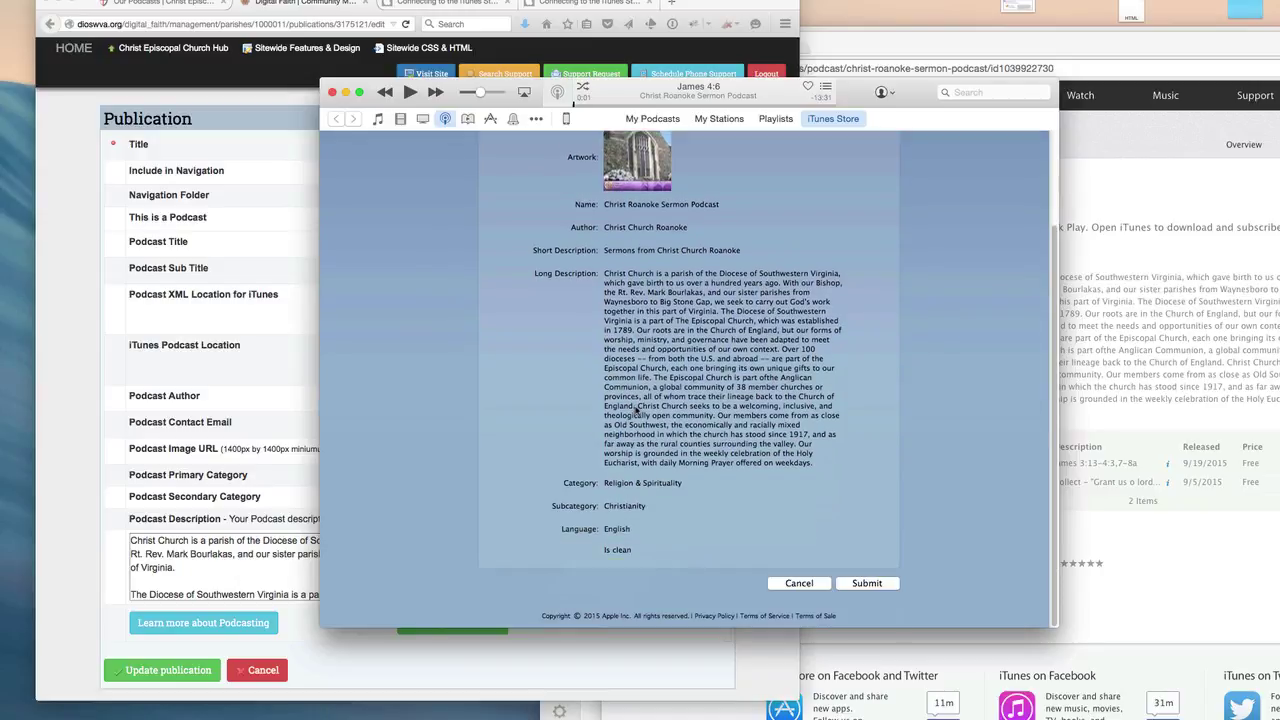
pyautogui.click(866, 583)
# Switch to the Zendesk help desk and examine the review status in the iTunes Store Podcast Created Successfully Notification.
pyautogui.press('super+Tab')
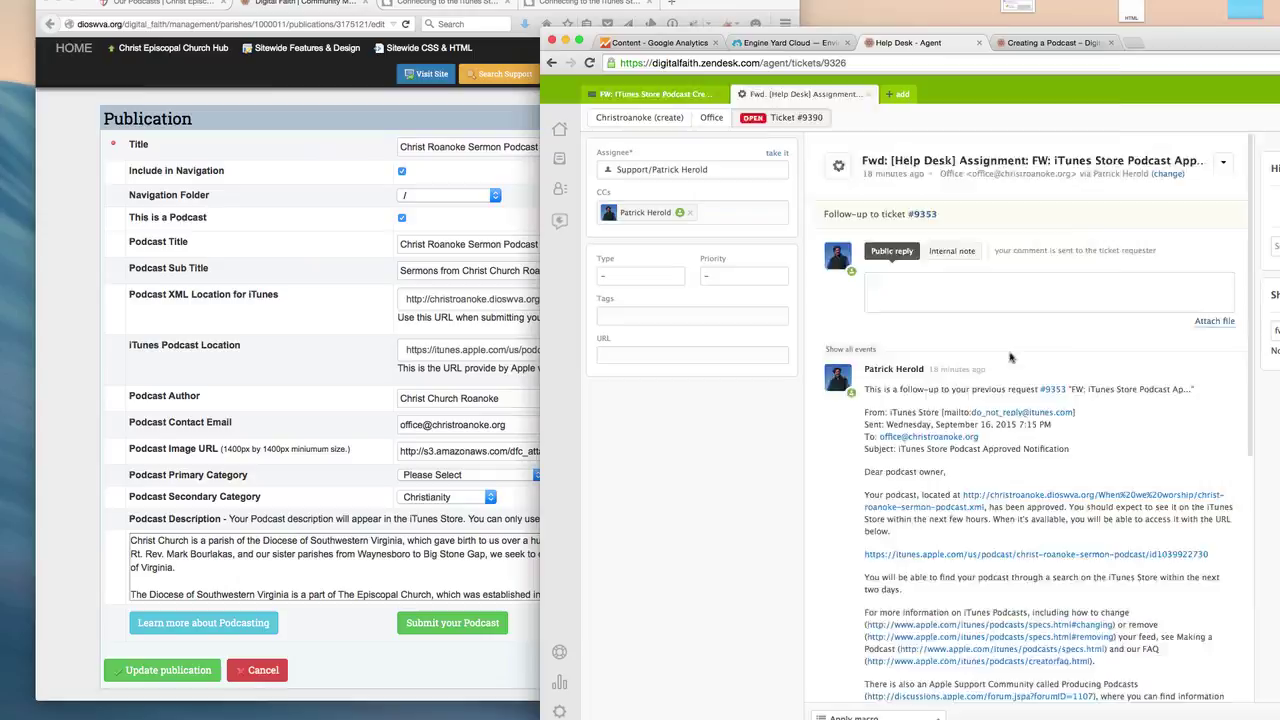
pyautogui.scroll(-1, 1029, 380)
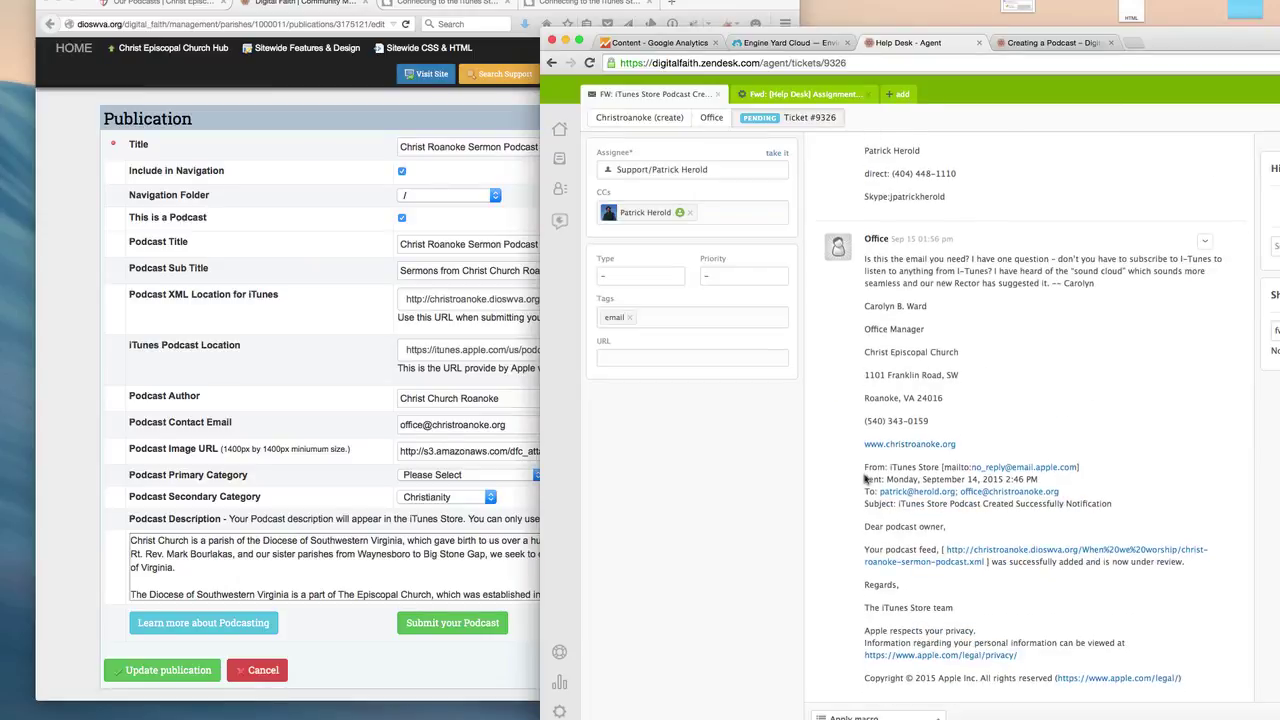
pyautogui.moveTo(862, 470); pyautogui.dragTo(993, 646)
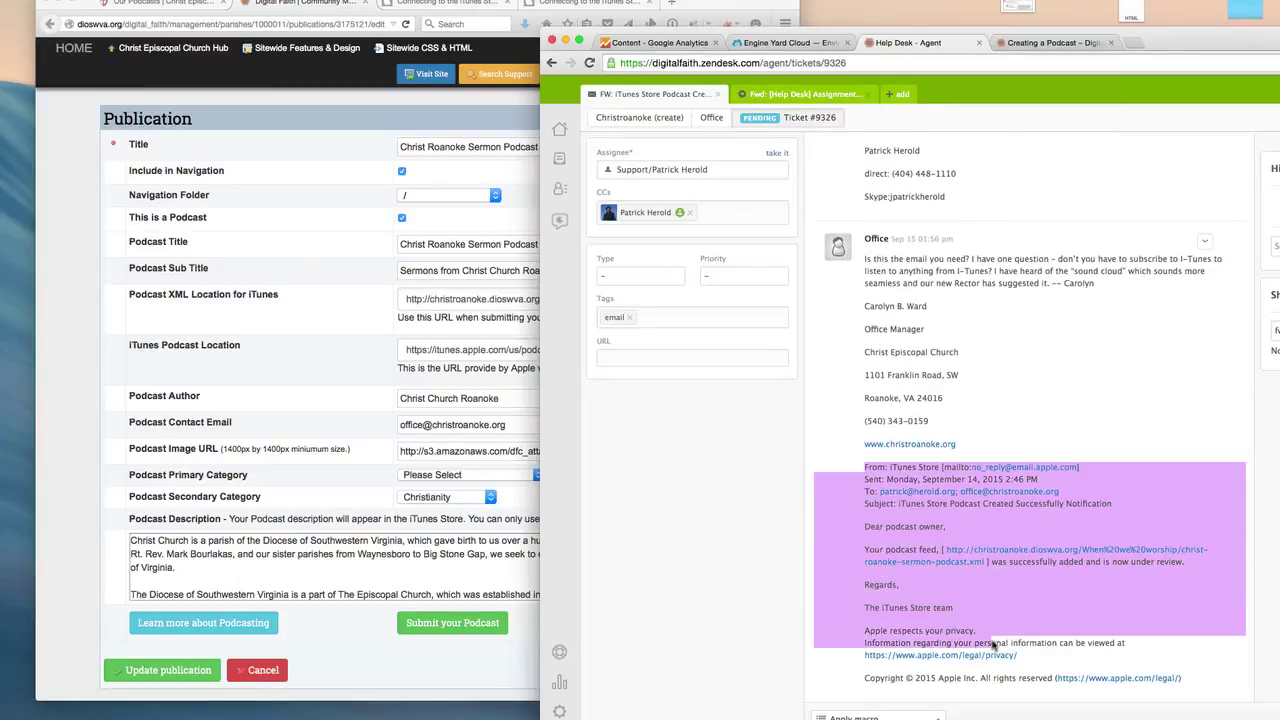
pyautogui.click(945, 584)
pyautogui.moveTo(1001, 562); pyautogui.dragTo(1192, 567)
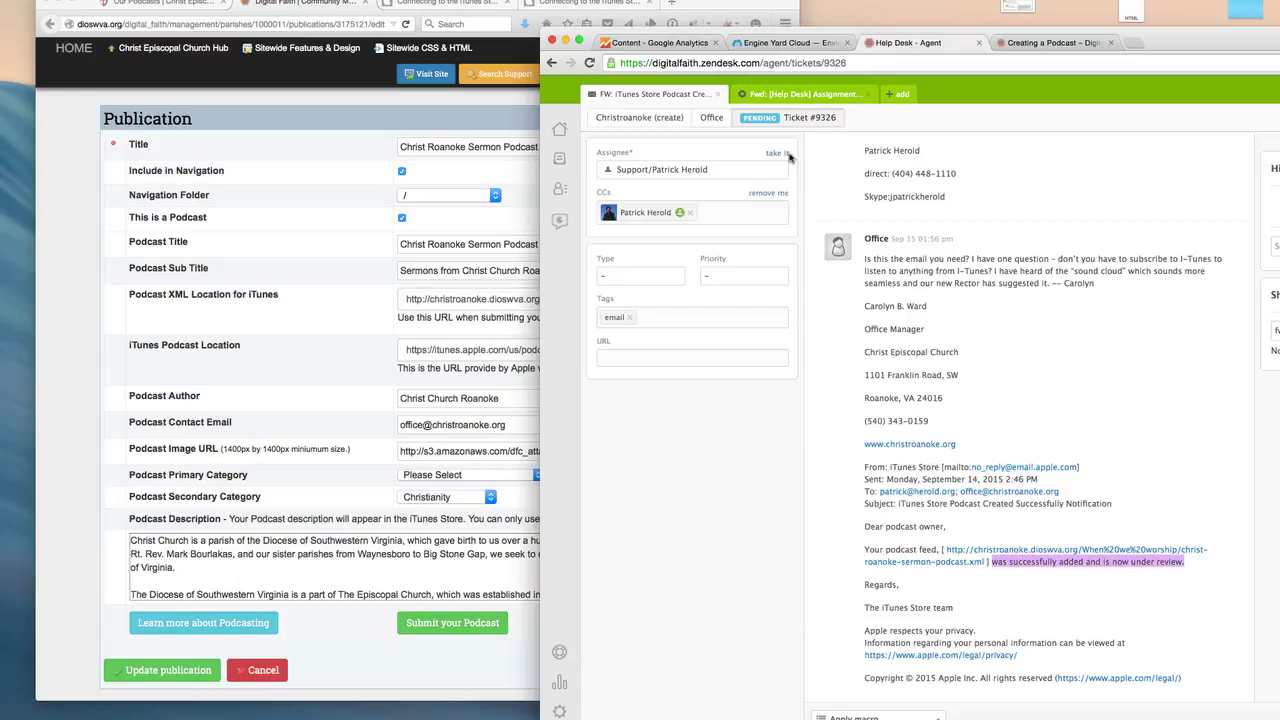
# Open the forwarded Help Desk Assignment ticket and examine the iTunes Store Podcast Approved Notification.
pyautogui.click(816, 94)
pyautogui.scroll(-5, 980, 495)
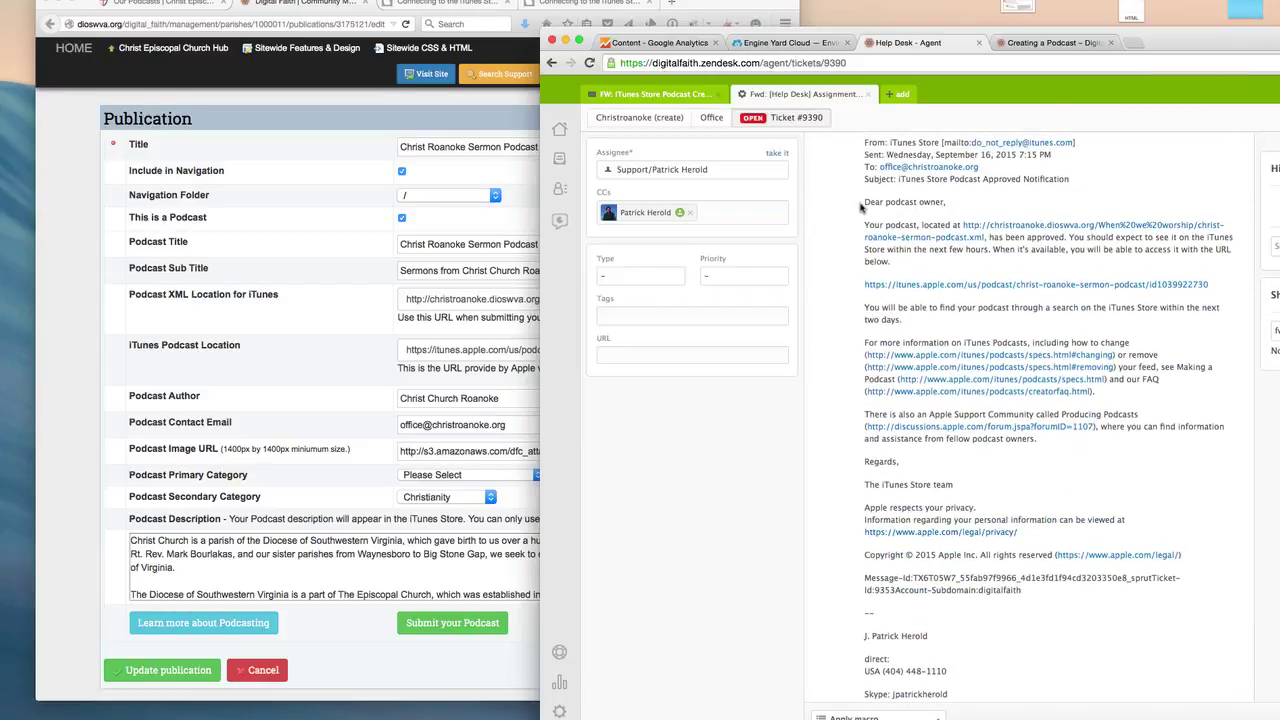
pyautogui.moveTo(858, 202); pyautogui.dragTo(942, 614)
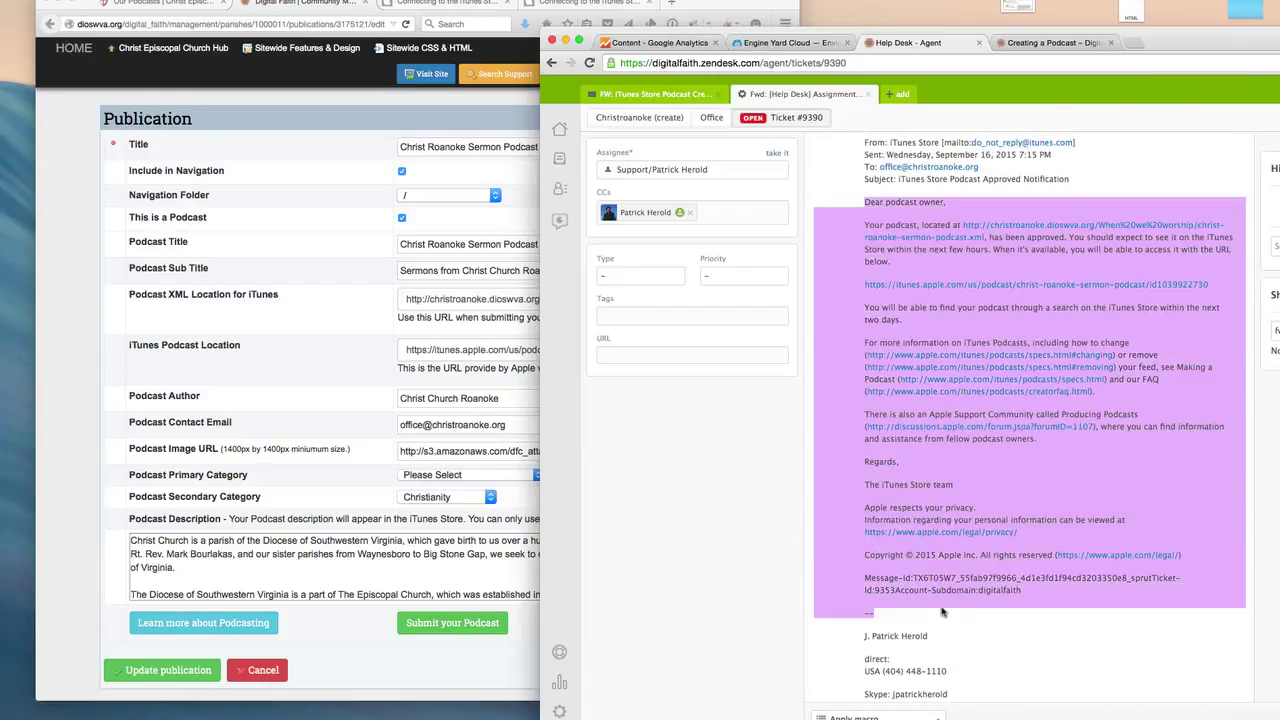
pyautogui.click(852, 288)
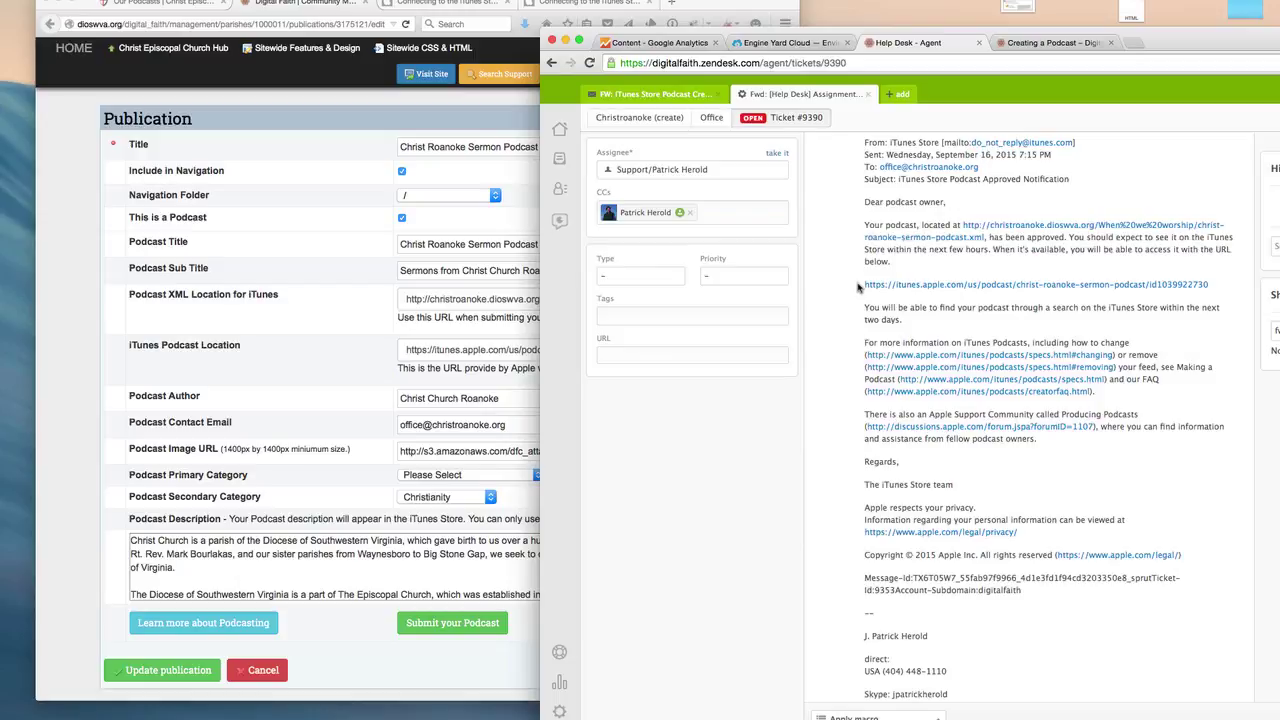
# Copy the podcast's iTunes address from the approval email and open it in a new browser tab.
pyautogui.moveTo(858, 288); pyautogui.dragTo(864, 300)
pyautogui.press('super+c')
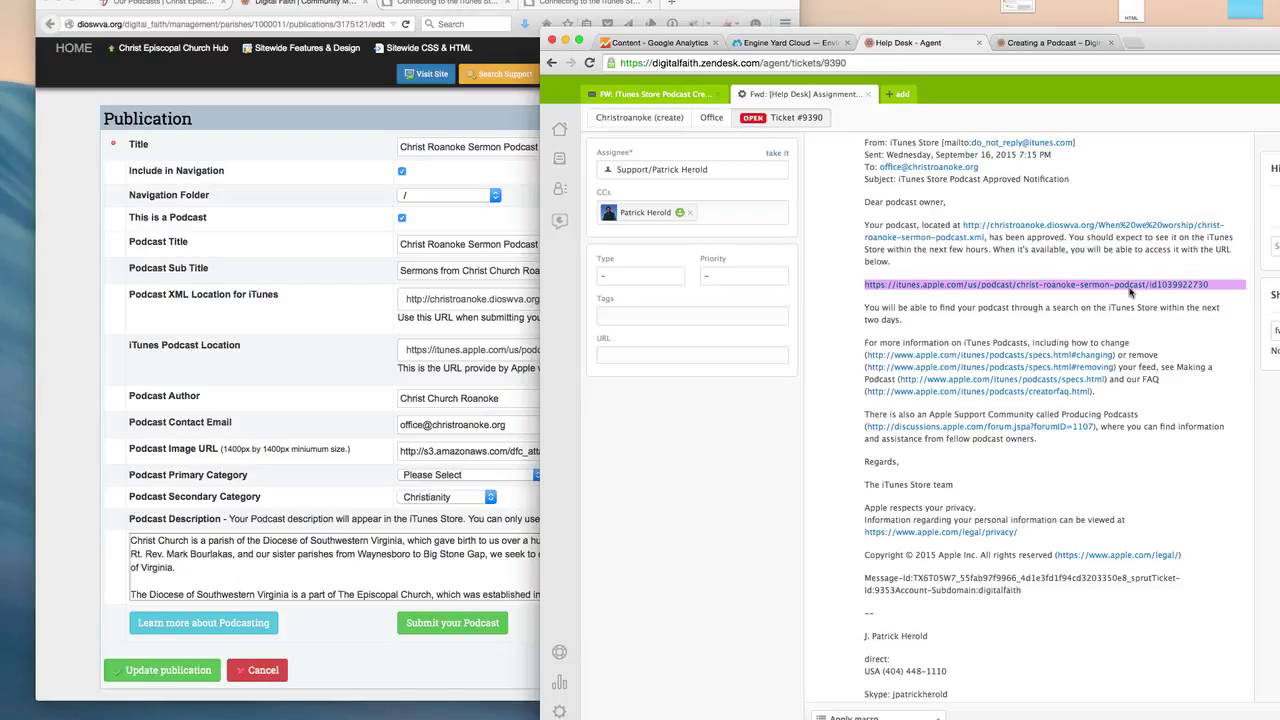
pyautogui.press('super+t')
pyautogui.press('super+v')
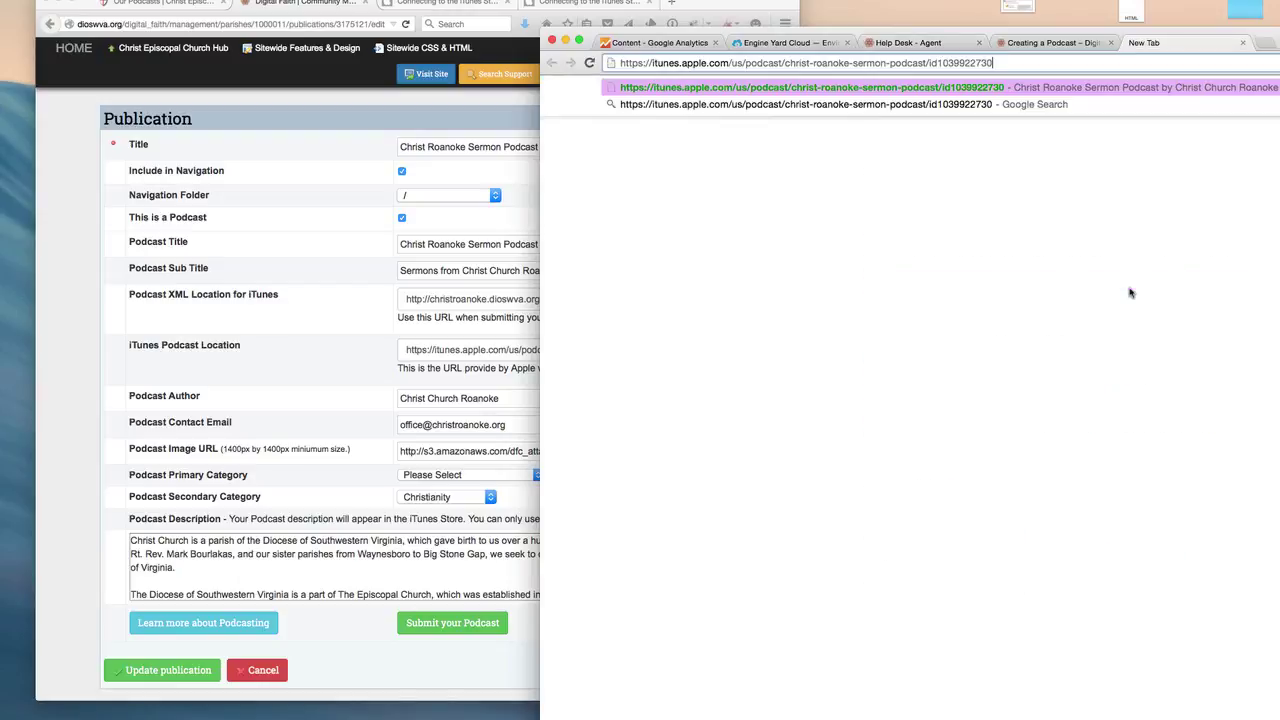
pyautogui.press('Return')
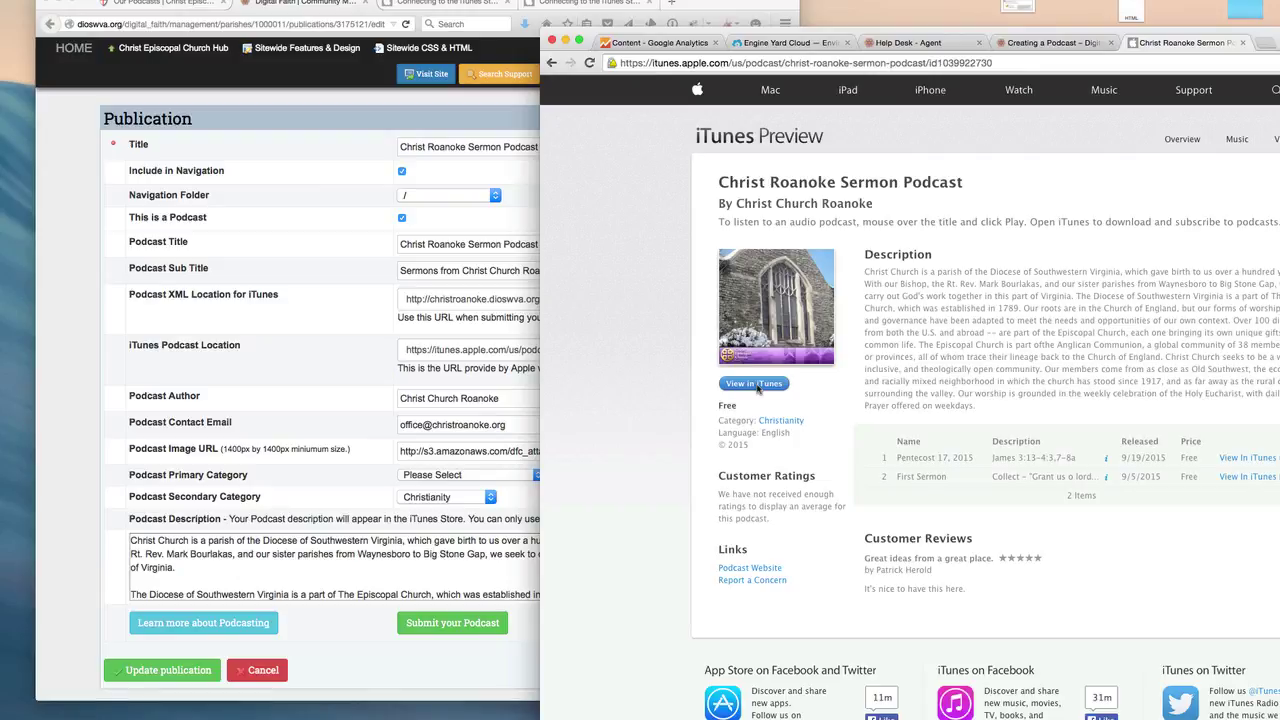
# Check the iTunes Podcast Location setting against the iTunes preview page's address and update the publication in Digital Faith.
pyautogui.click(1001, 65)
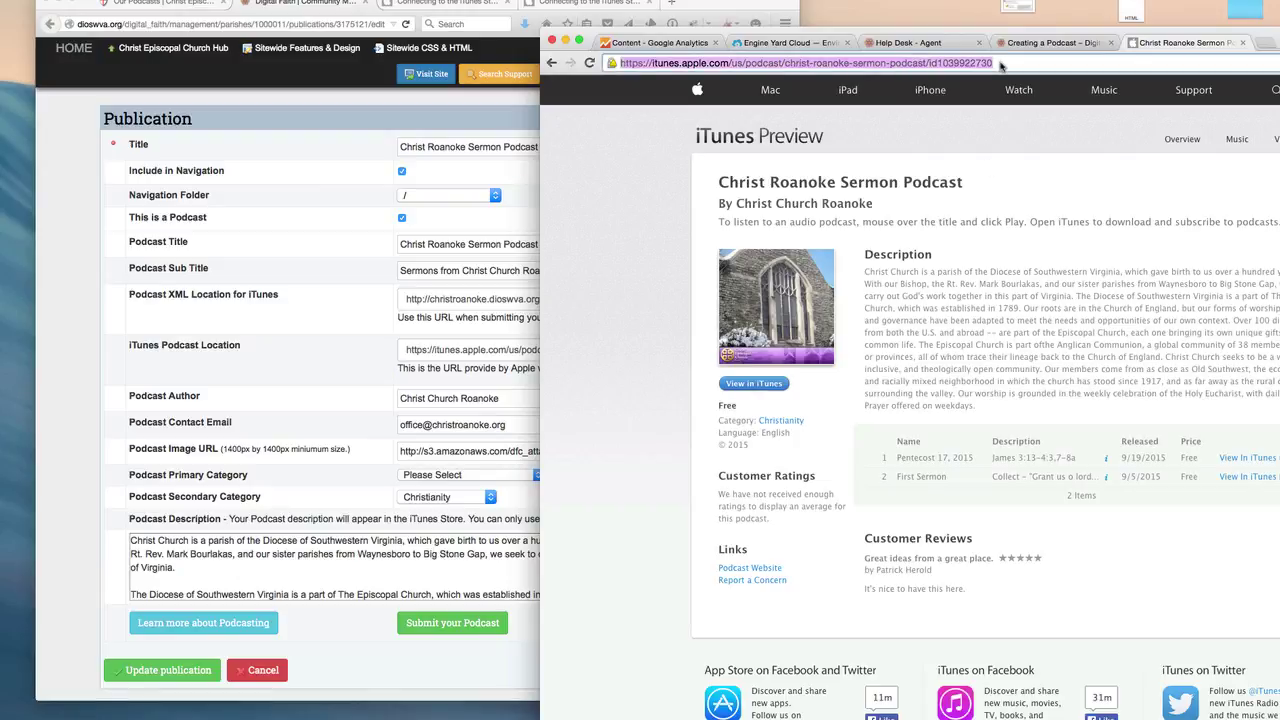
pyautogui.click(343, 234)
pyautogui.doubleClick(458, 350)
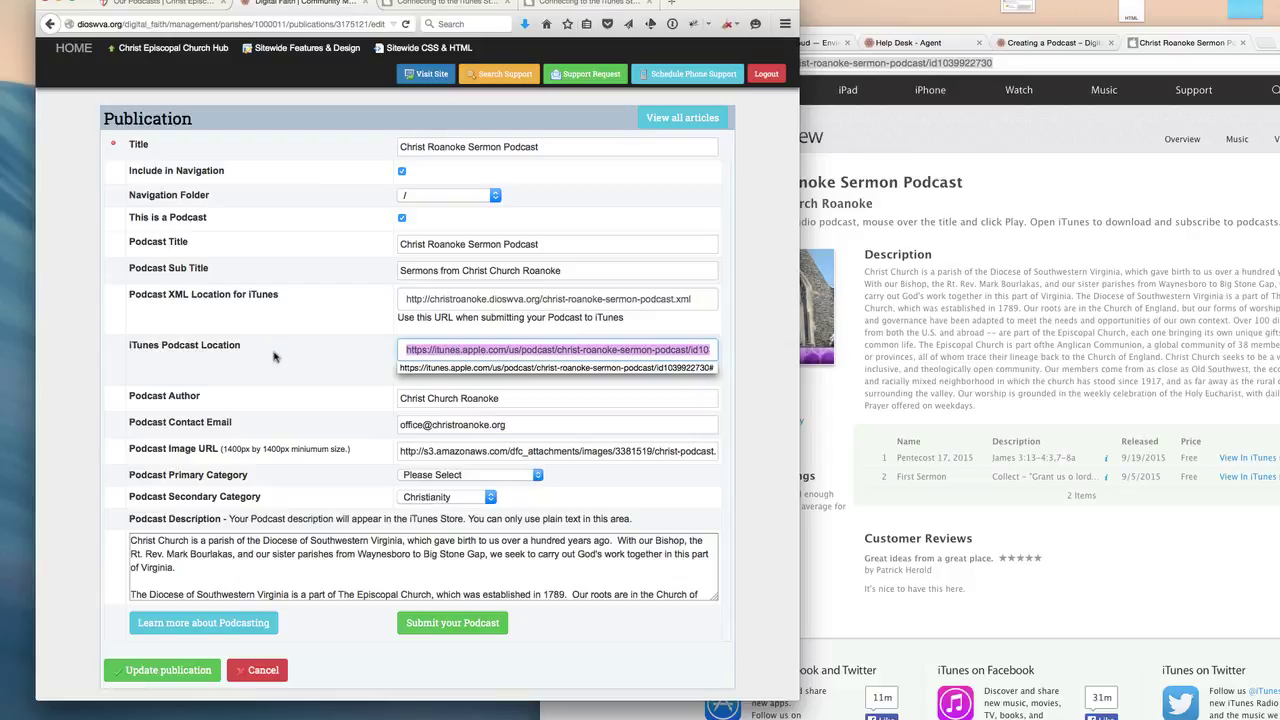
pyautogui.click(136, 670)
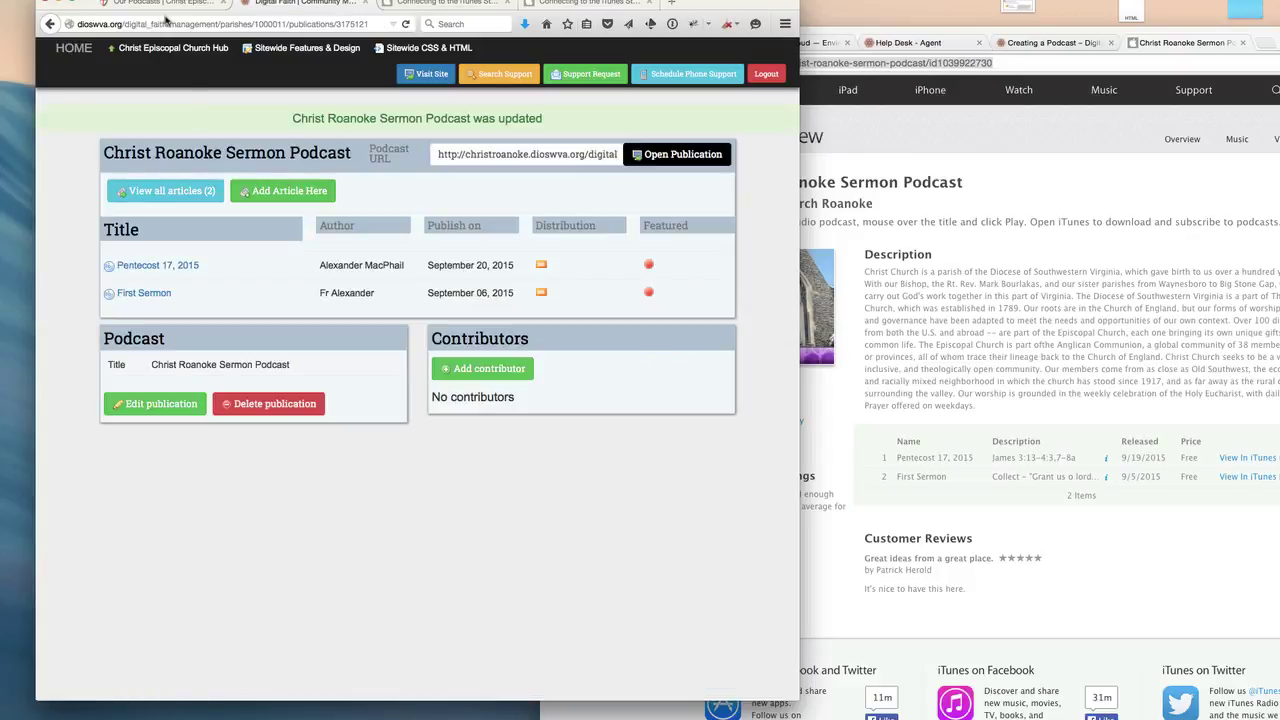
# Follow the Subscribe link on the church site's Christ Roanoke Sermon Podcast page.
pyautogui.click(162, 5)
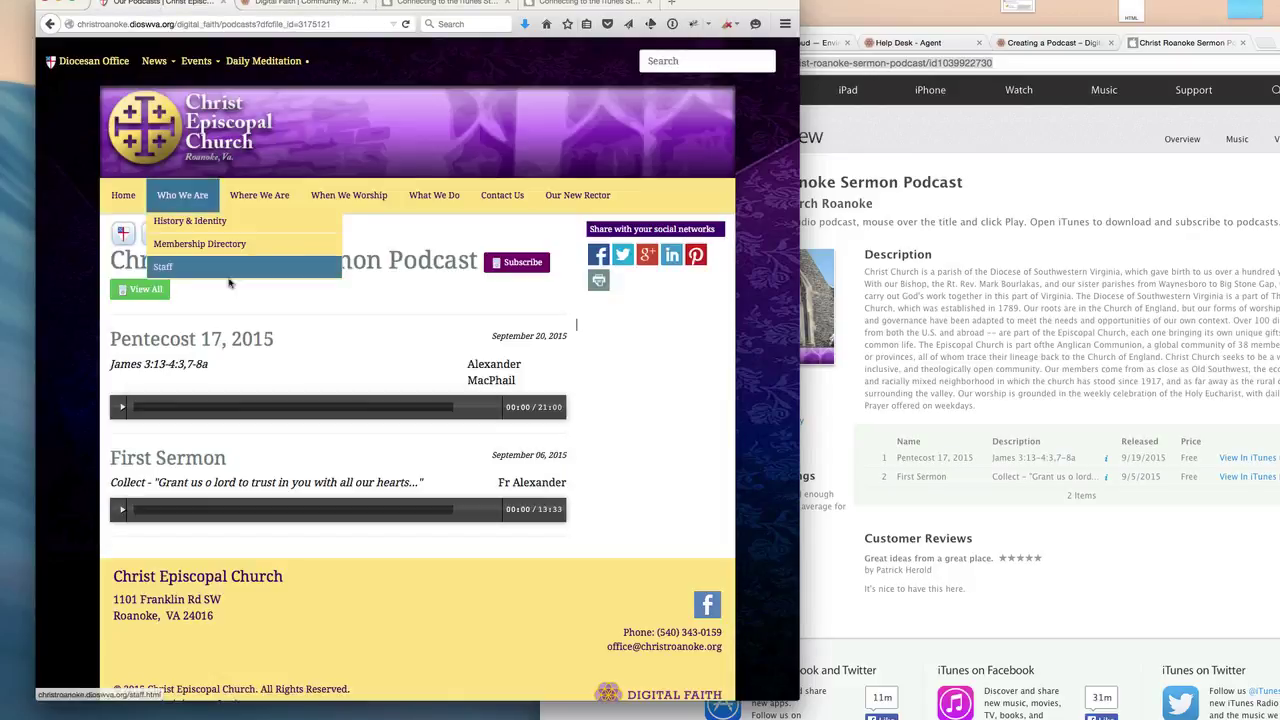
pyautogui.click(522, 262)
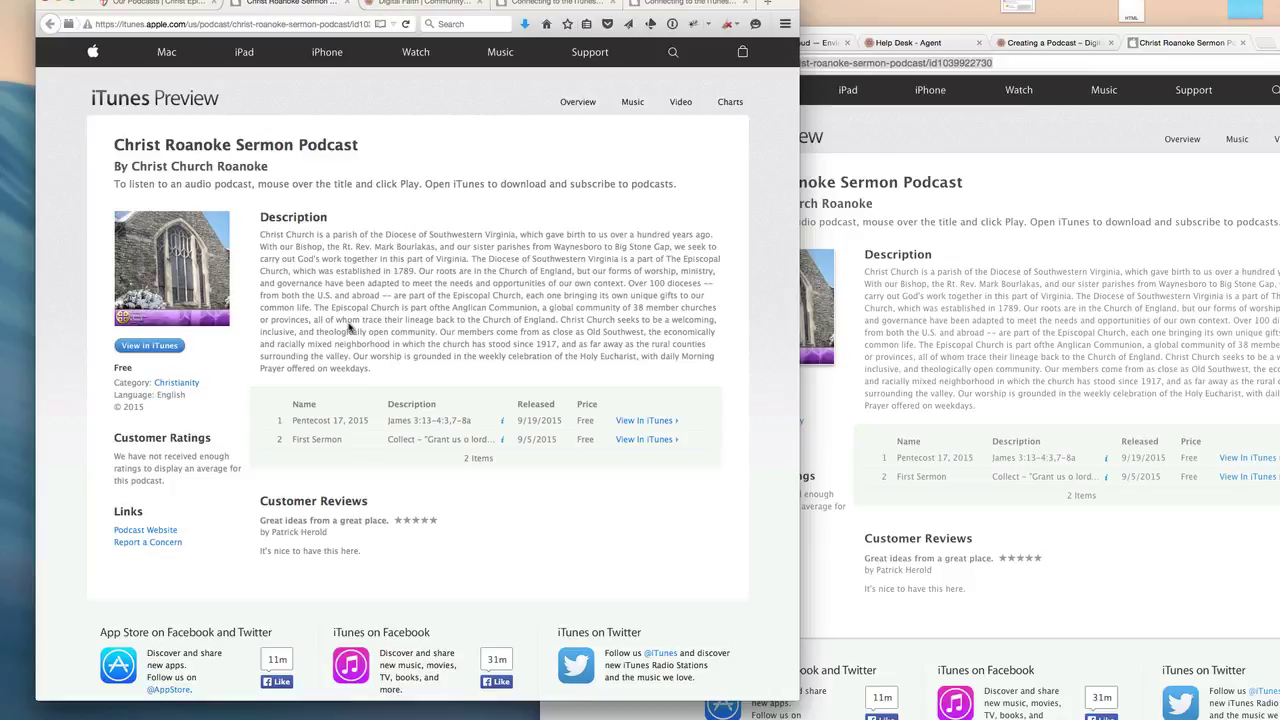
# Close the iTunes preview page and start a new article in the Christ Roanoke Sermon Podcast publication in Digital Faith.
pyautogui.press('super+w')
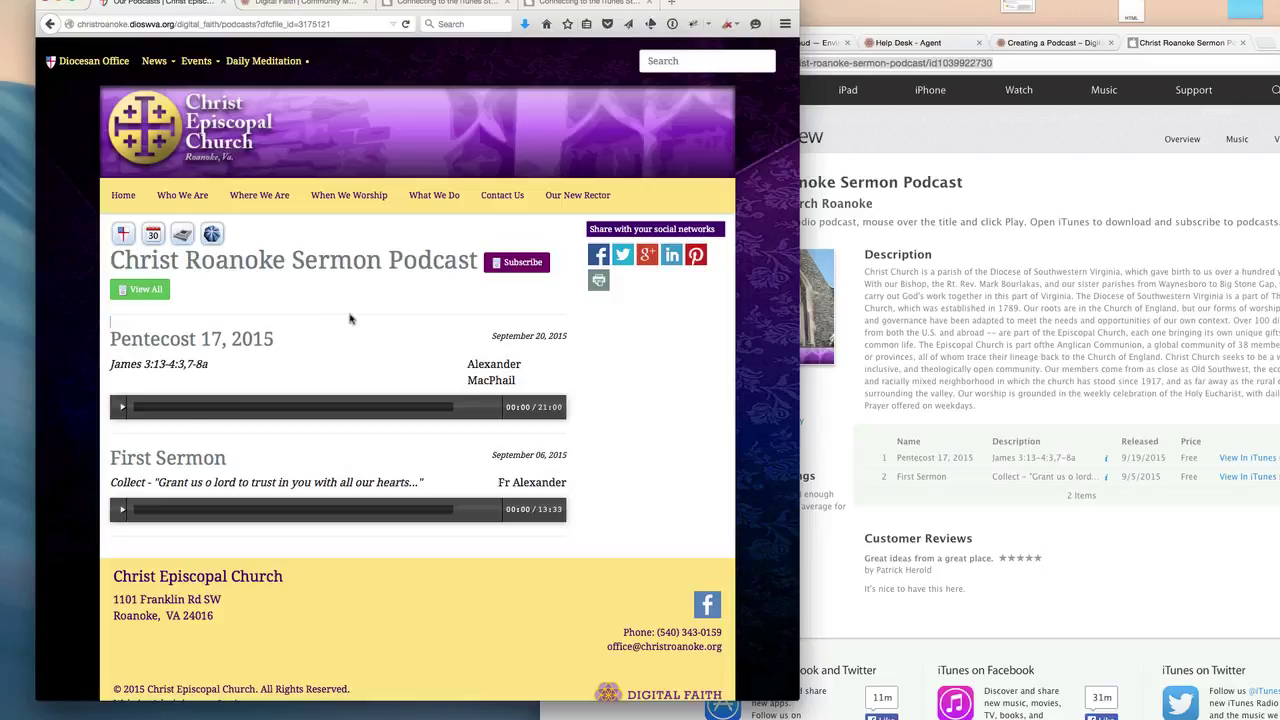
pyautogui.click(306, 4)
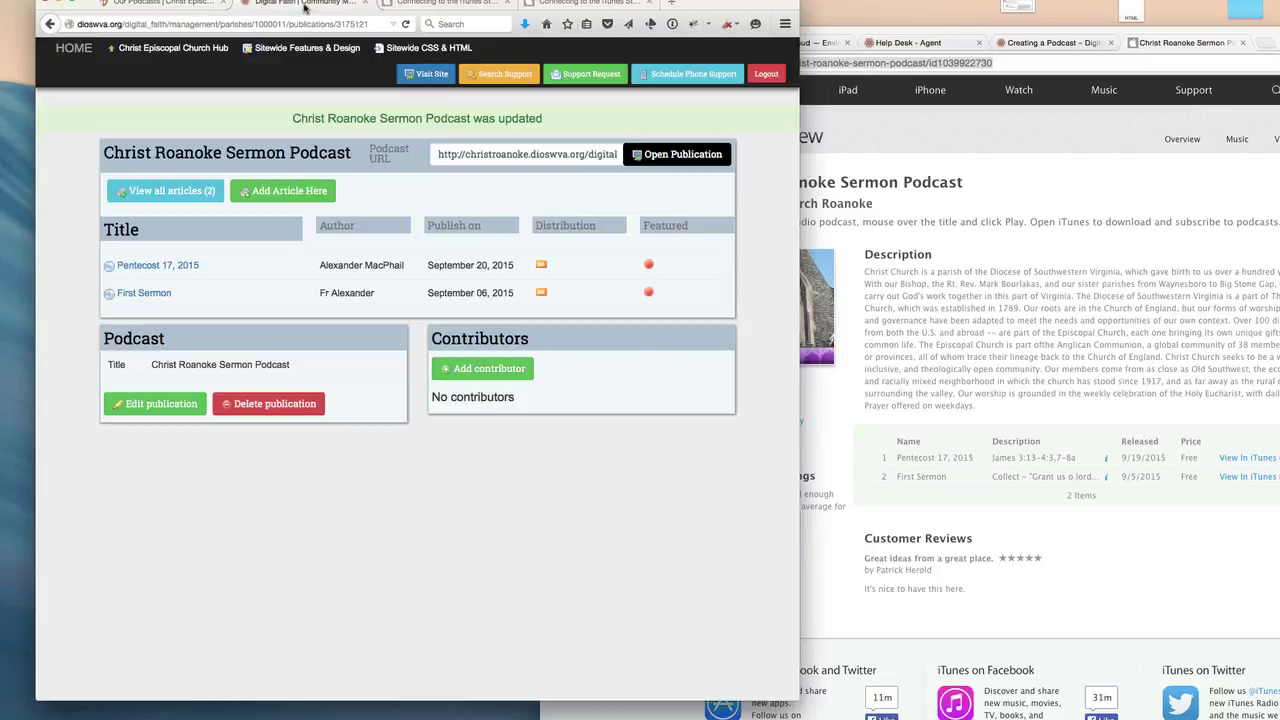
pyautogui.click(280, 190)
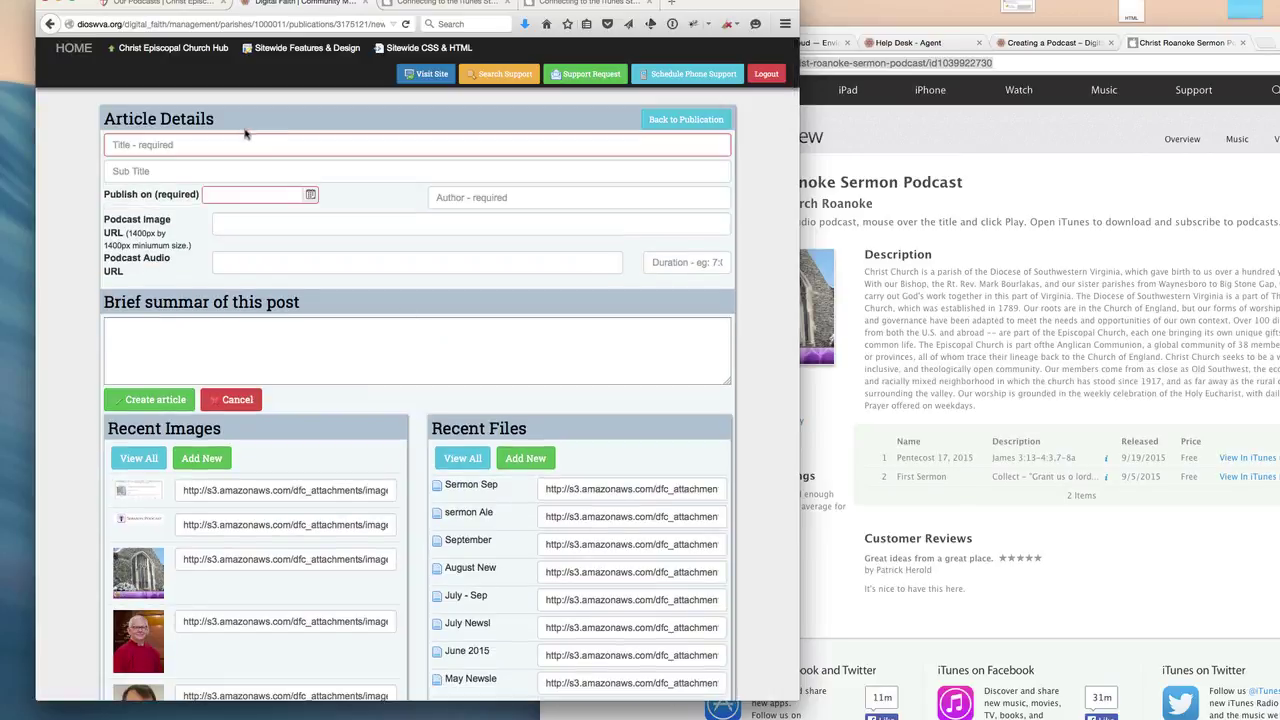
# Copy the Sermon Sept 20 file's address from the full file library into the new article's Podcast Audio URL.
pyautogui.click(257, 266)
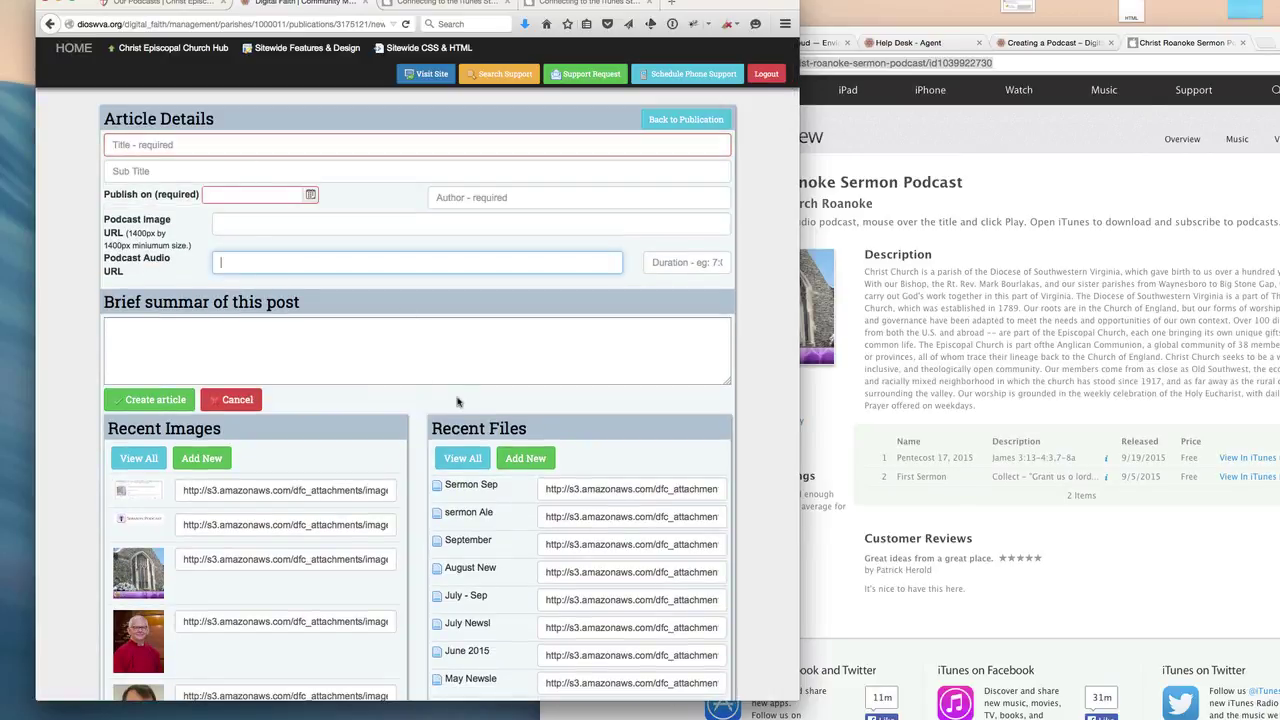
pyautogui.scroll(-2, 458, 401)
pyautogui.scroll(2, 458, 401)
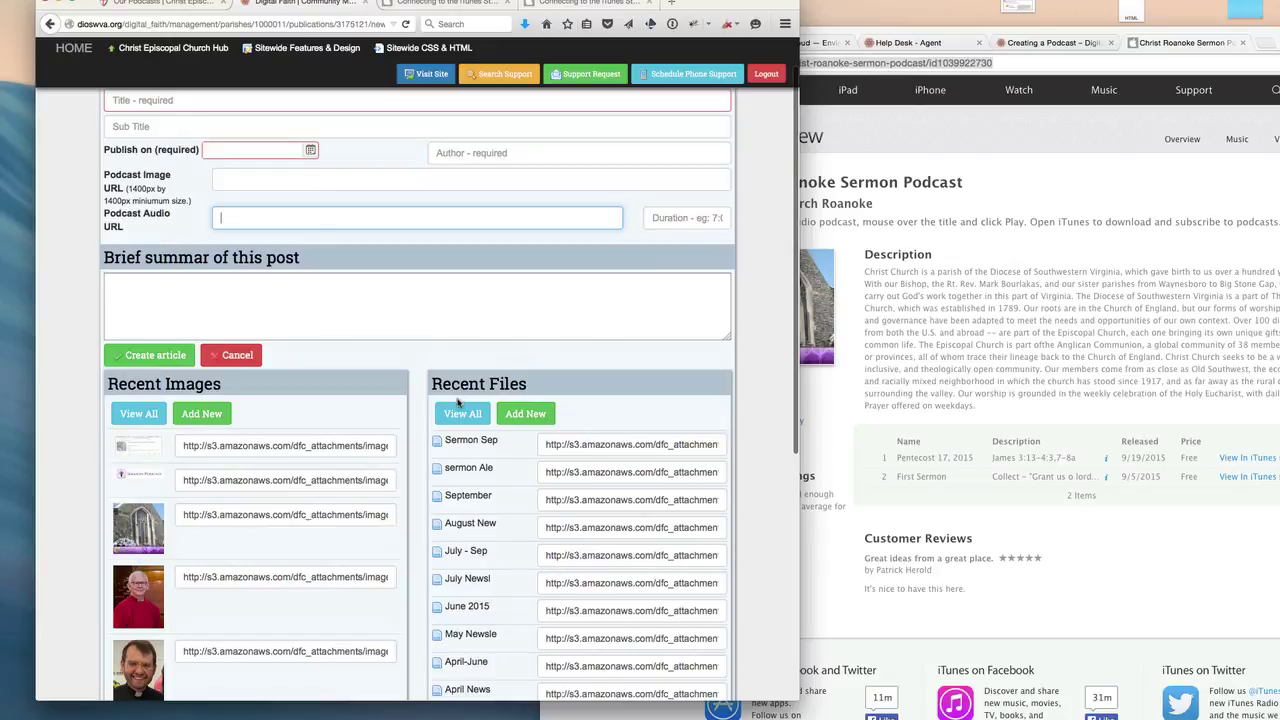
pyautogui.click(470, 384)
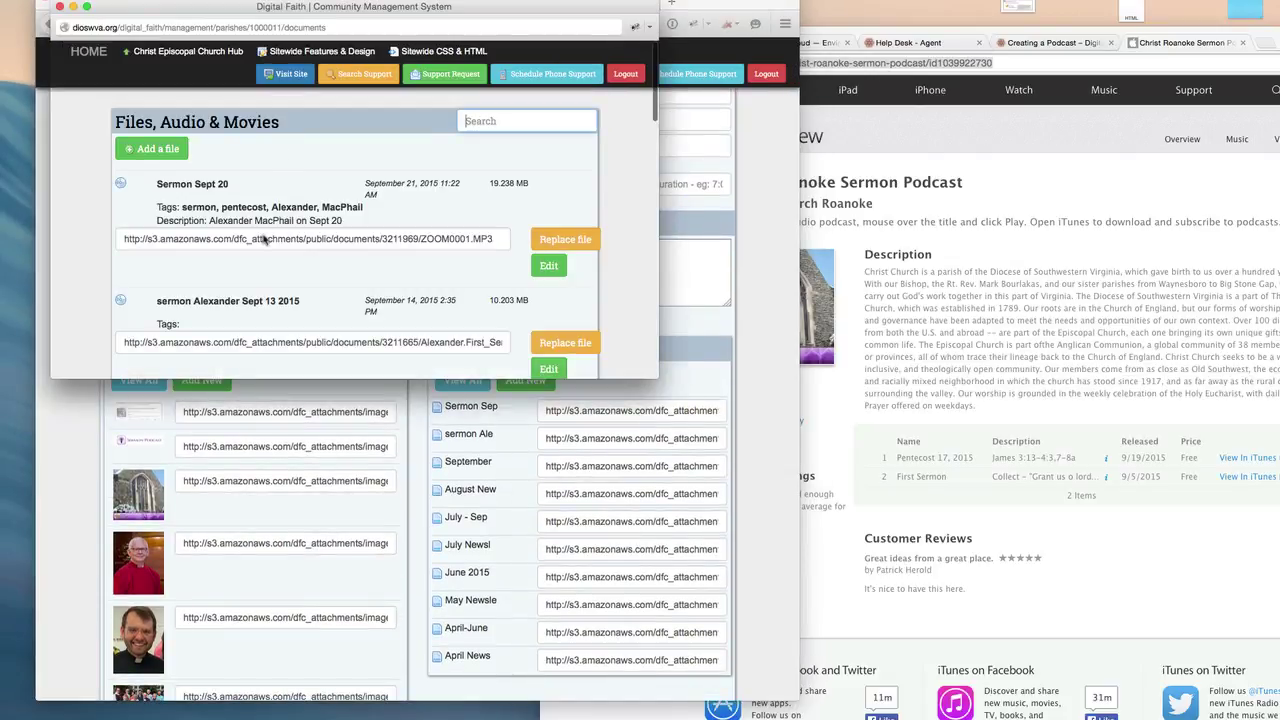
pyautogui.tripleClick(264, 238)
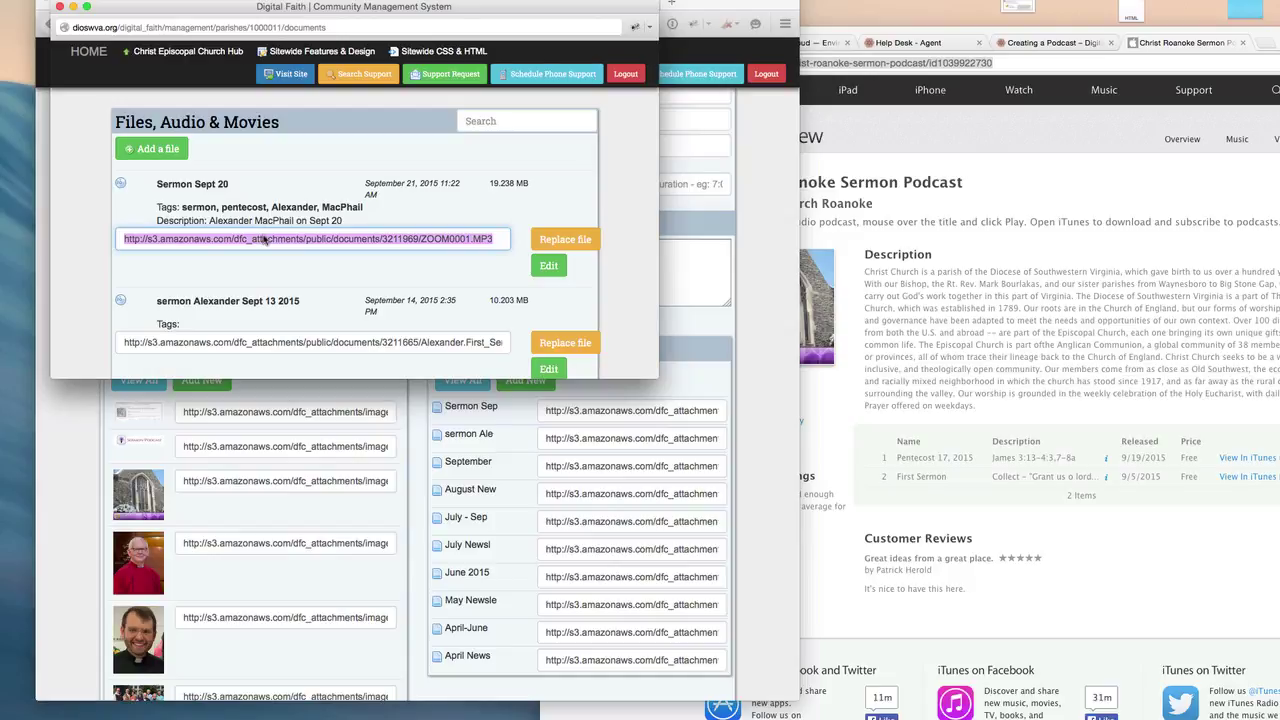
pyautogui.press('super+c')
pyautogui.press('super+w')
pyautogui.click(300, 185)
pyautogui.press('super+v')
pyautogui.scroll(2, 316, 236)
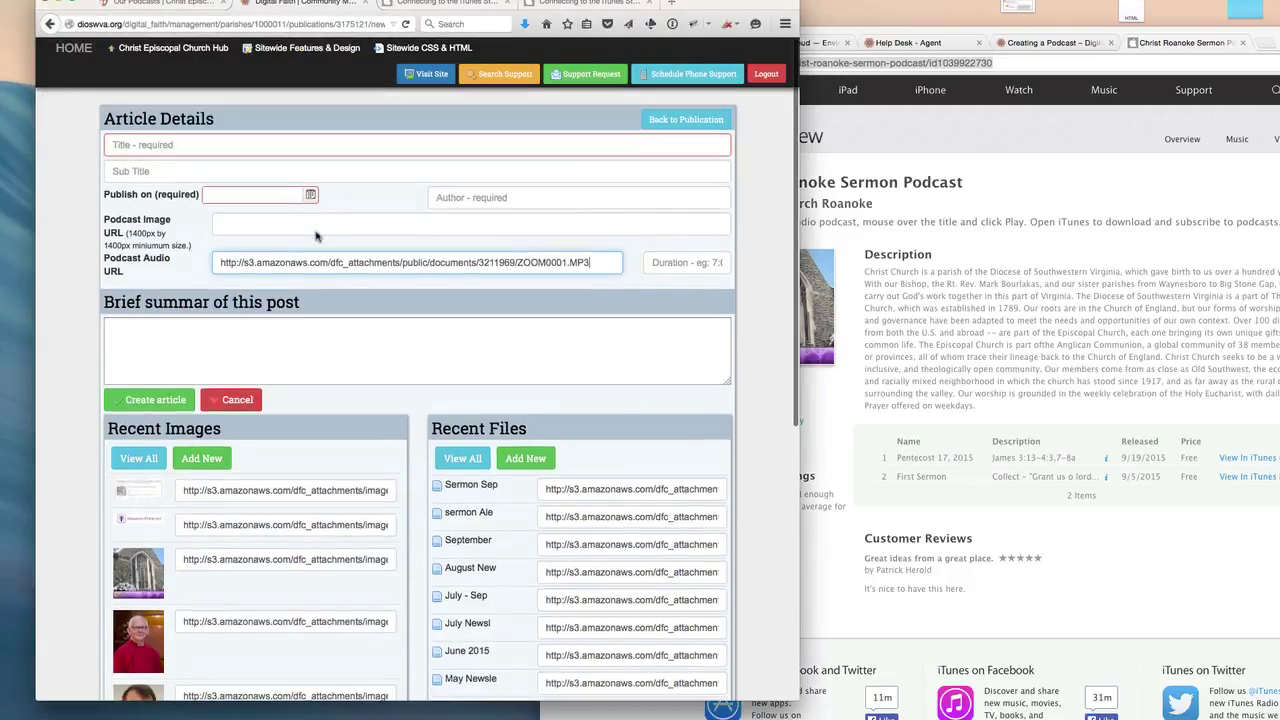
# Set the article's duration to 21:01 and enter "Sermon Sept 20" as its title.
pyautogui.click(694, 266)
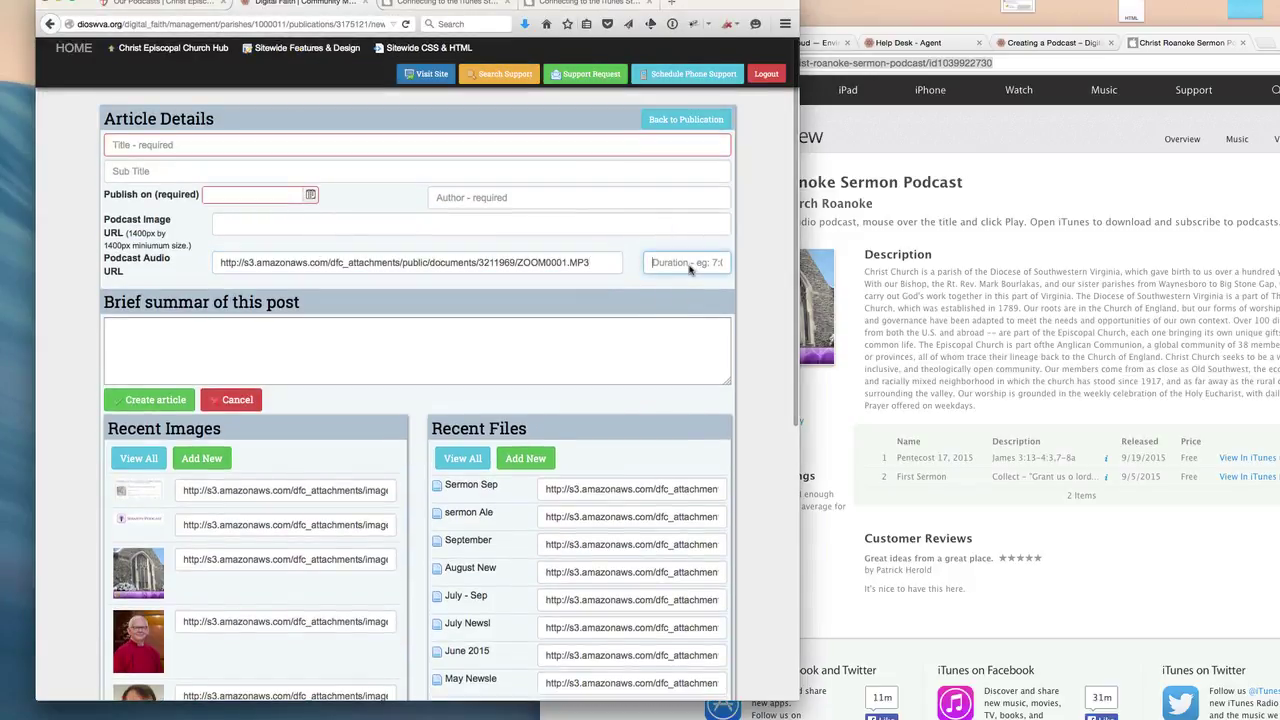
pyautogui.write('21:01')
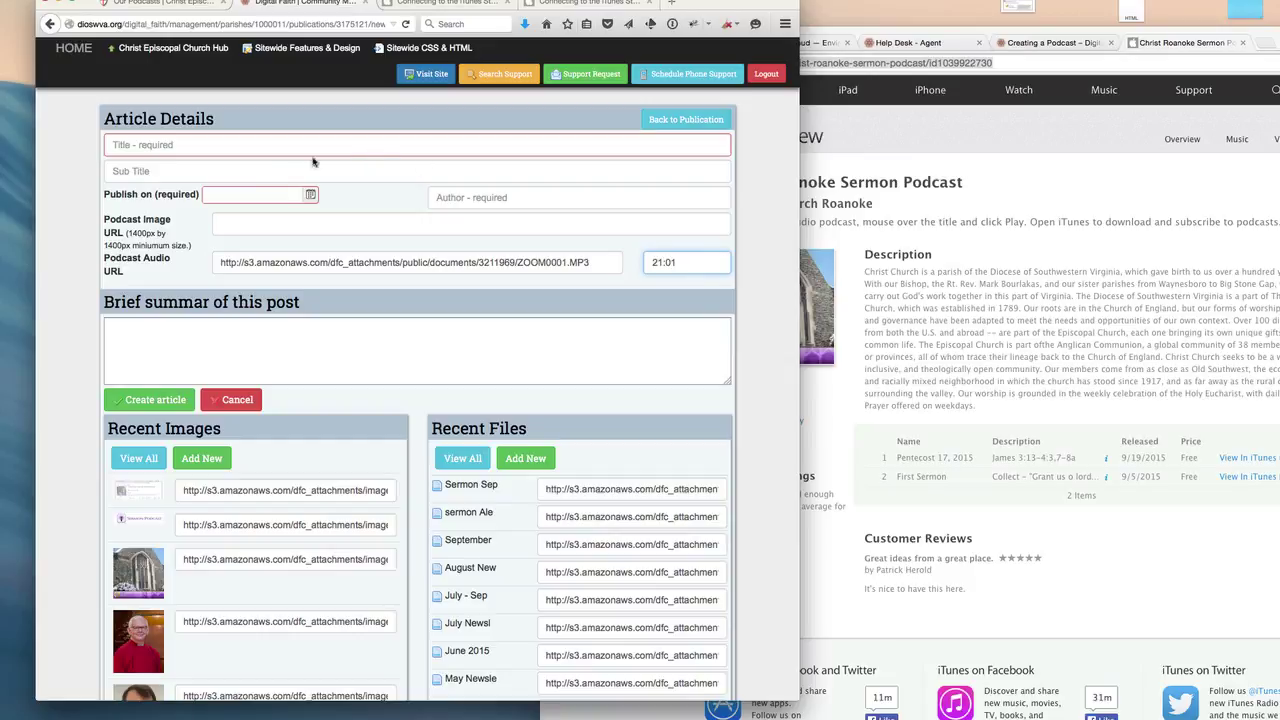
pyautogui.click(253, 152)
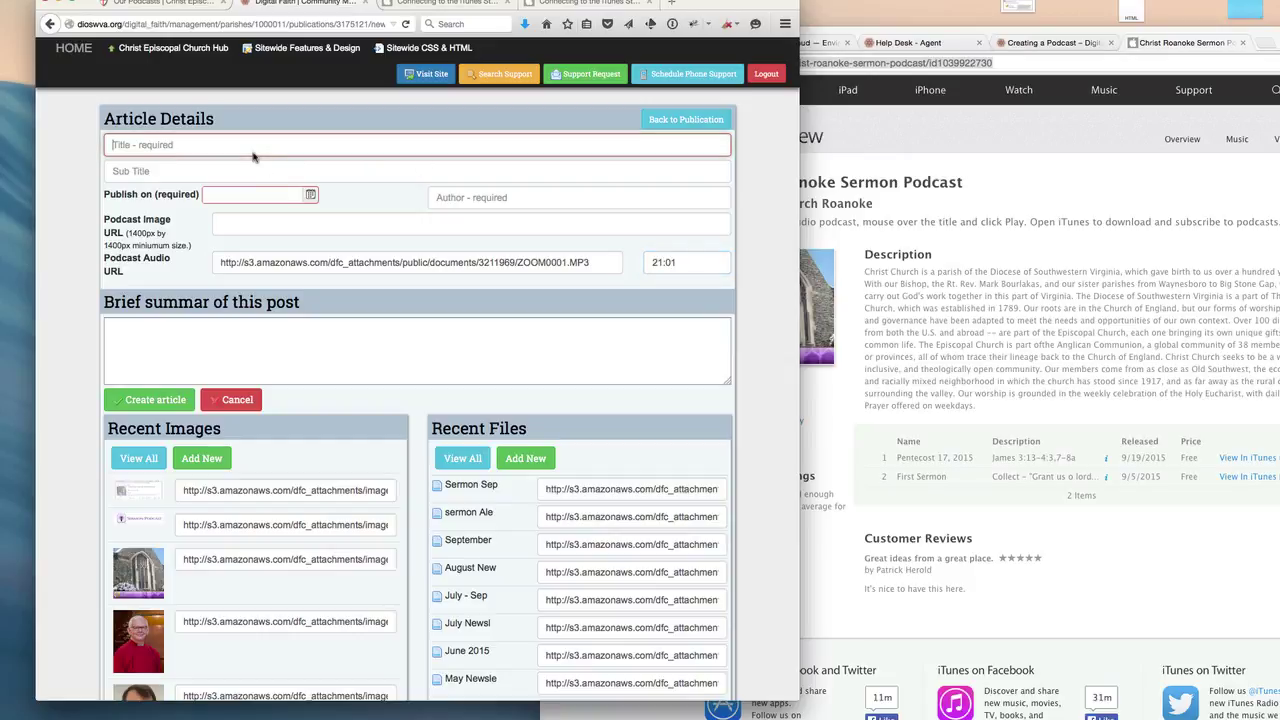
pyautogui.write('Sermon')
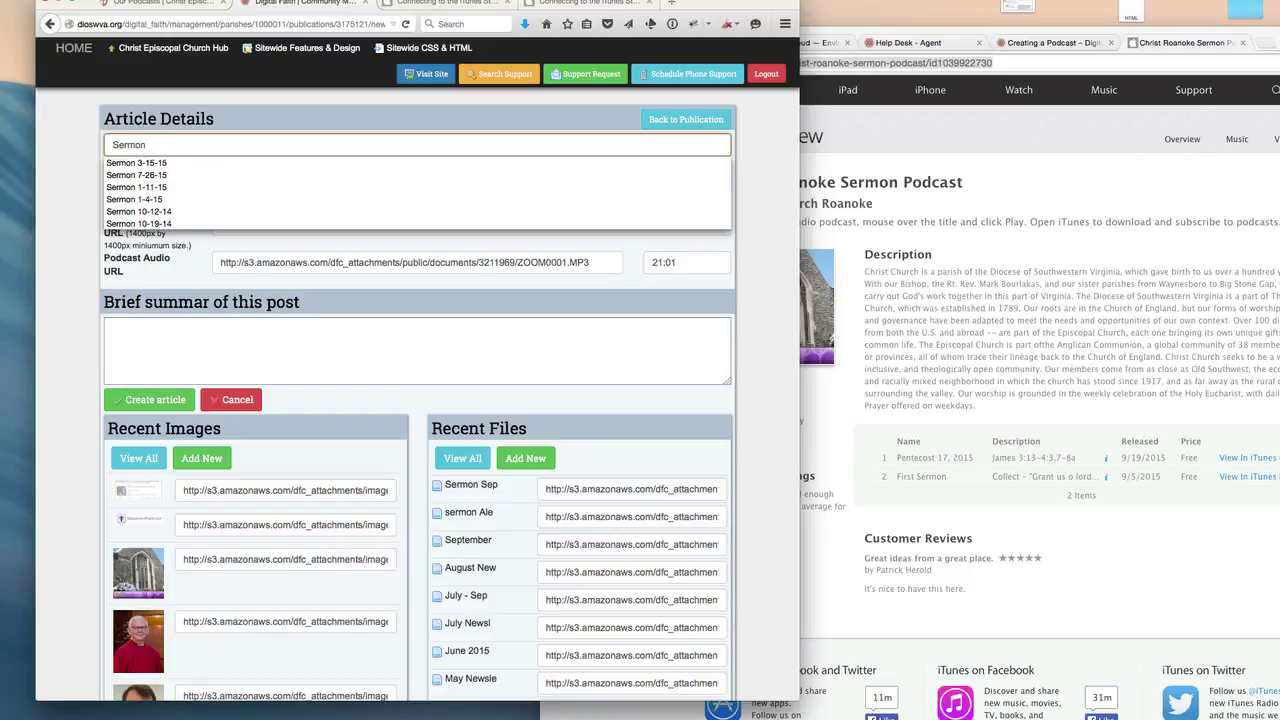
pyautogui.write(' Sept')
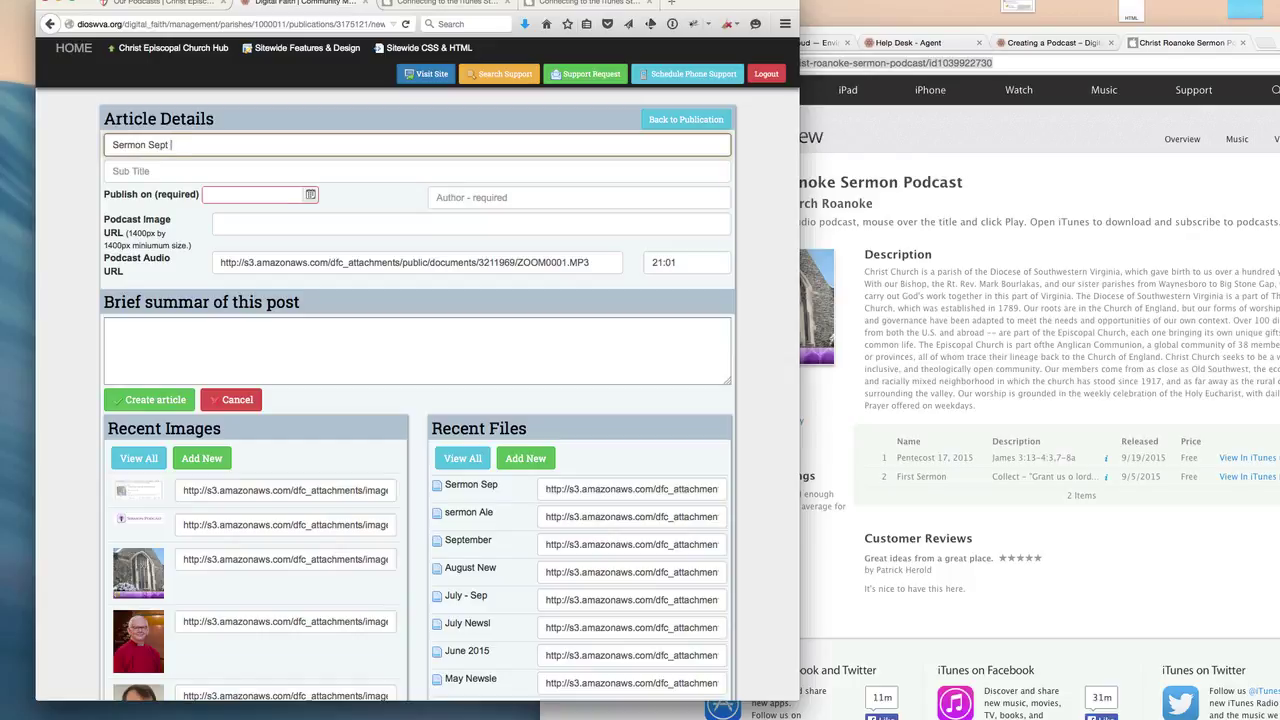
pyautogui.write(' 20')
pyautogui.click(152, 279)
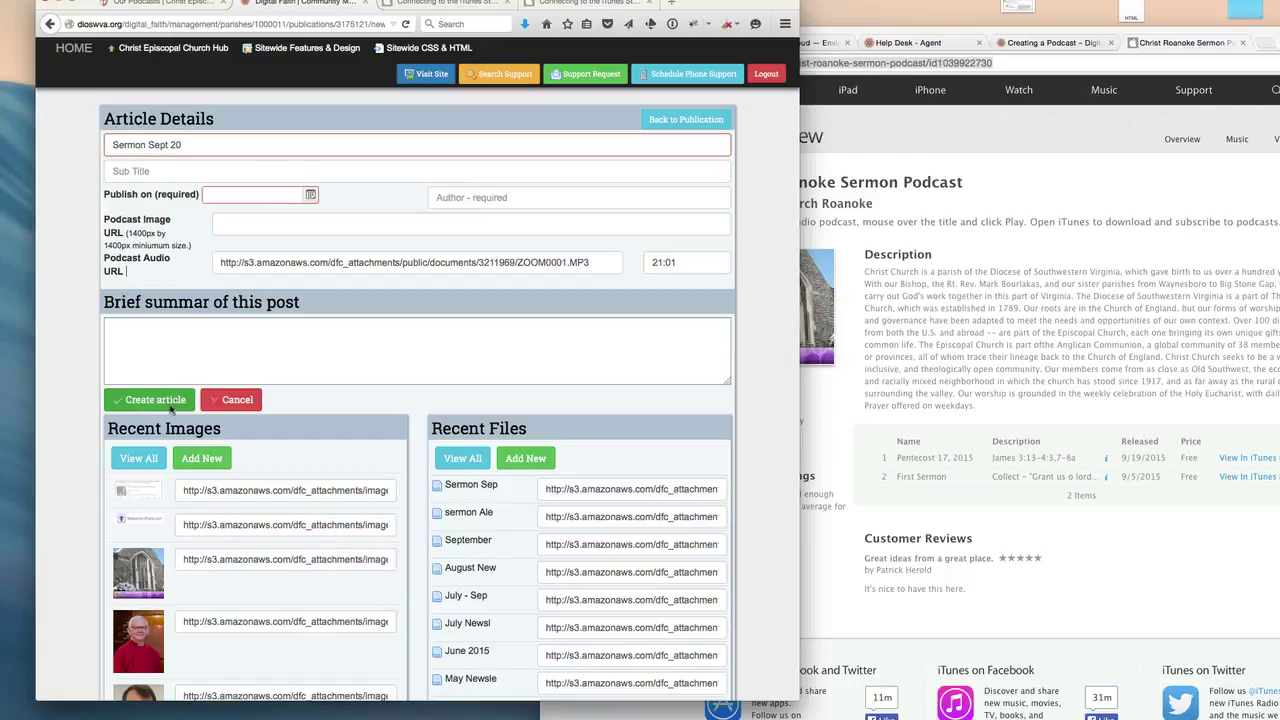
# Return to the church site's podcast page and examine the Pentecost 17, 2015 entry's title, date, subtitle and author.
pyautogui.click(155, 4)
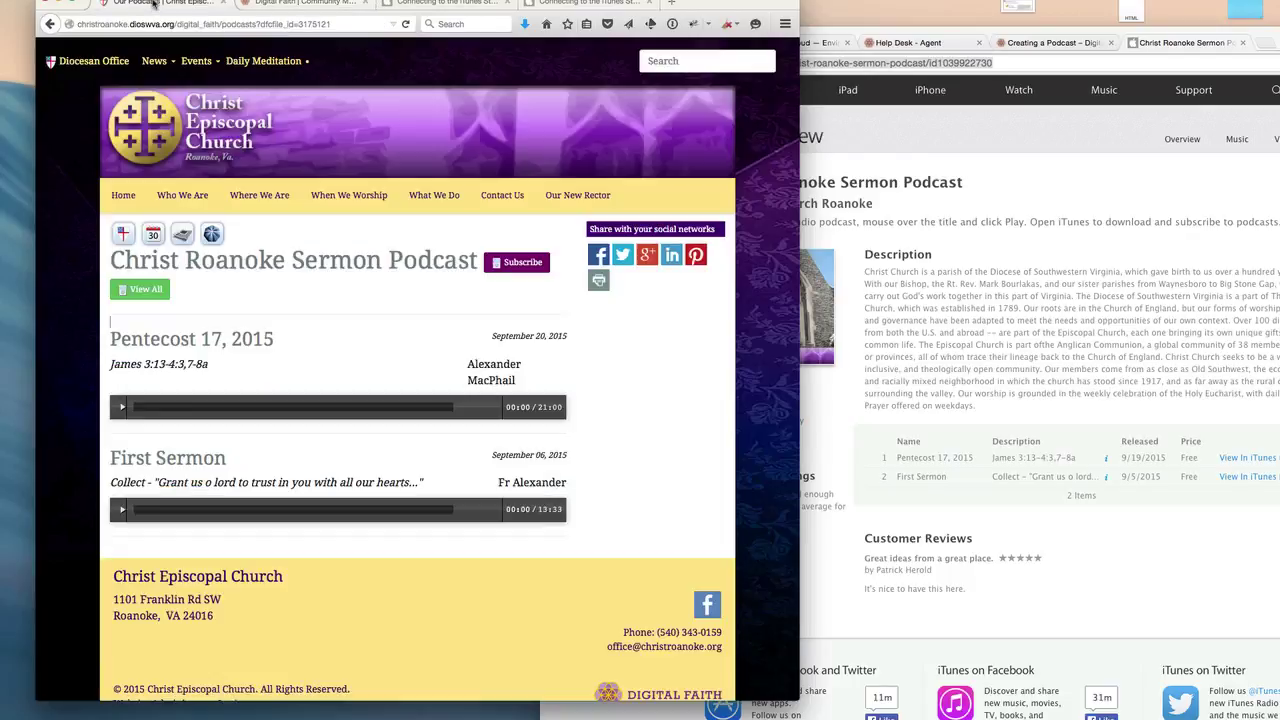
pyautogui.moveTo(121, 340); pyautogui.dragTo(547, 378)
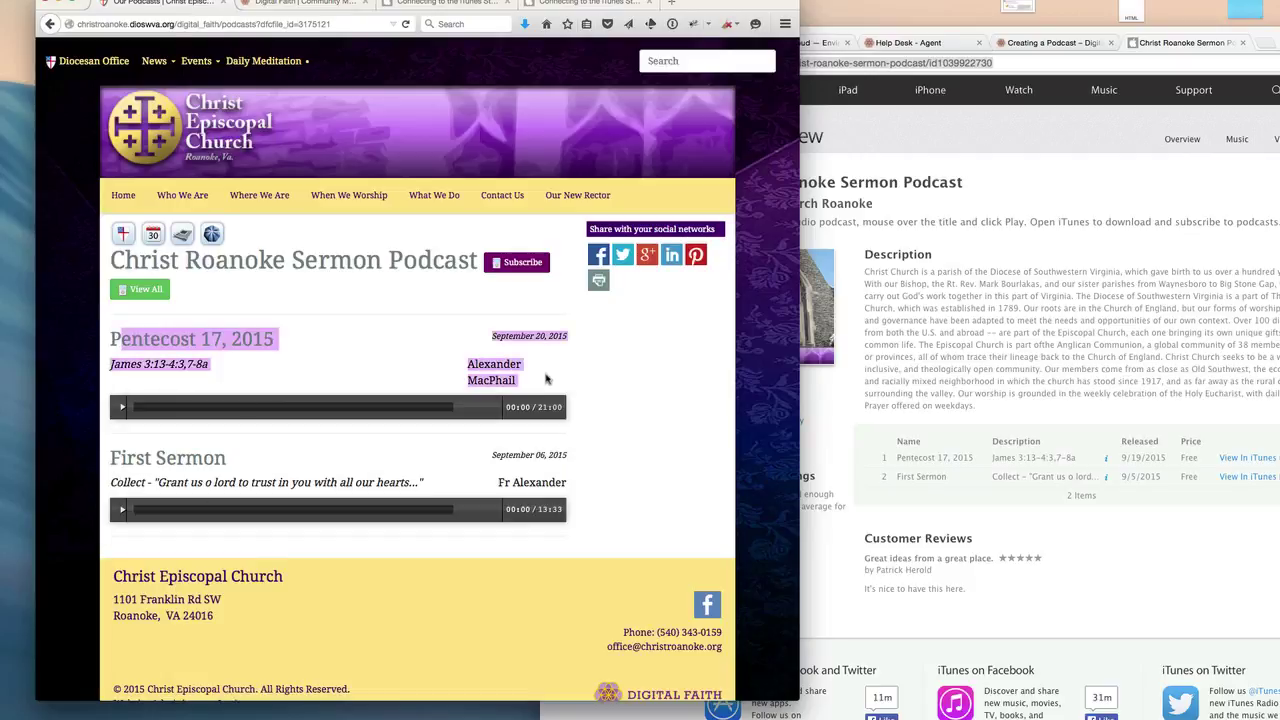
pyautogui.click(299, 369)
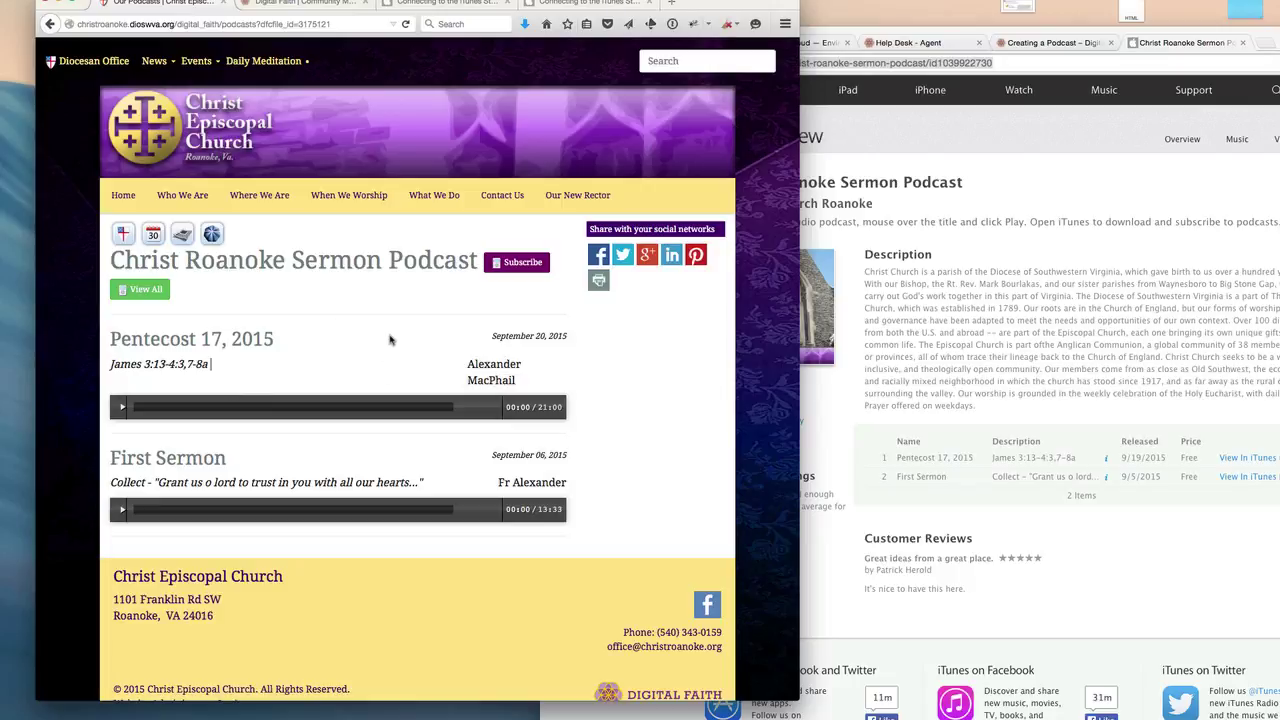
pyautogui.click(632, 447)
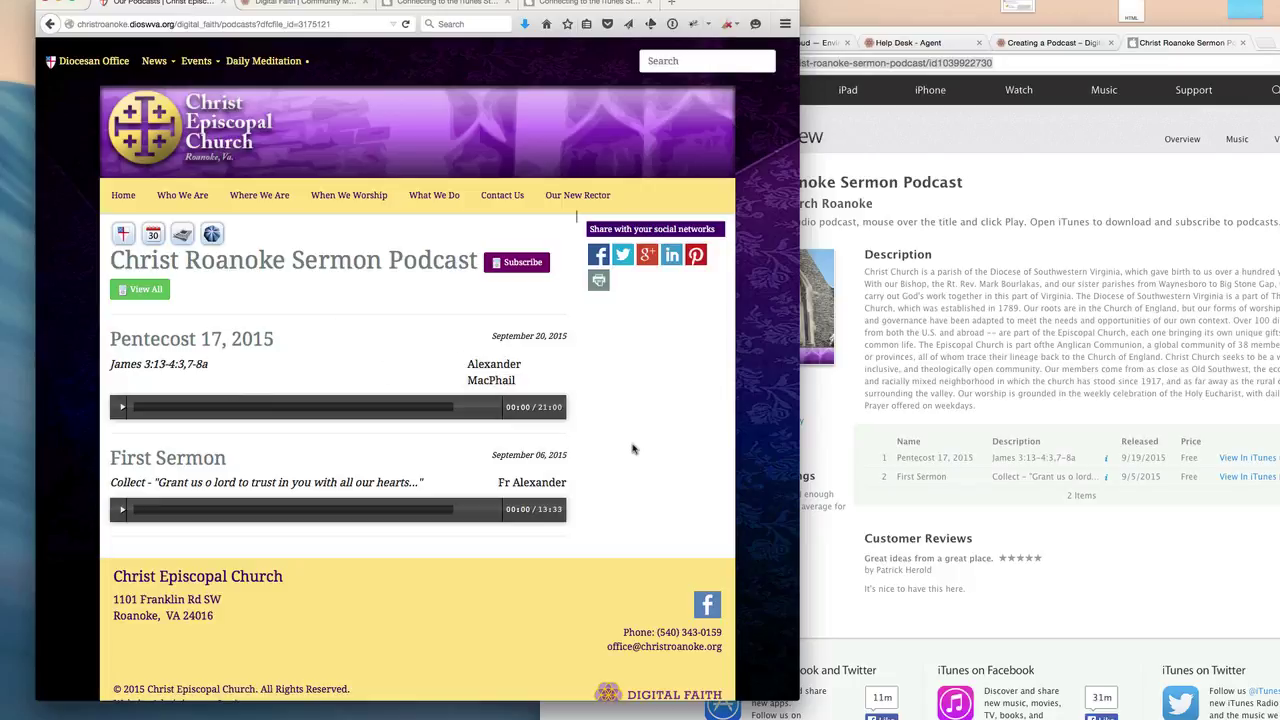